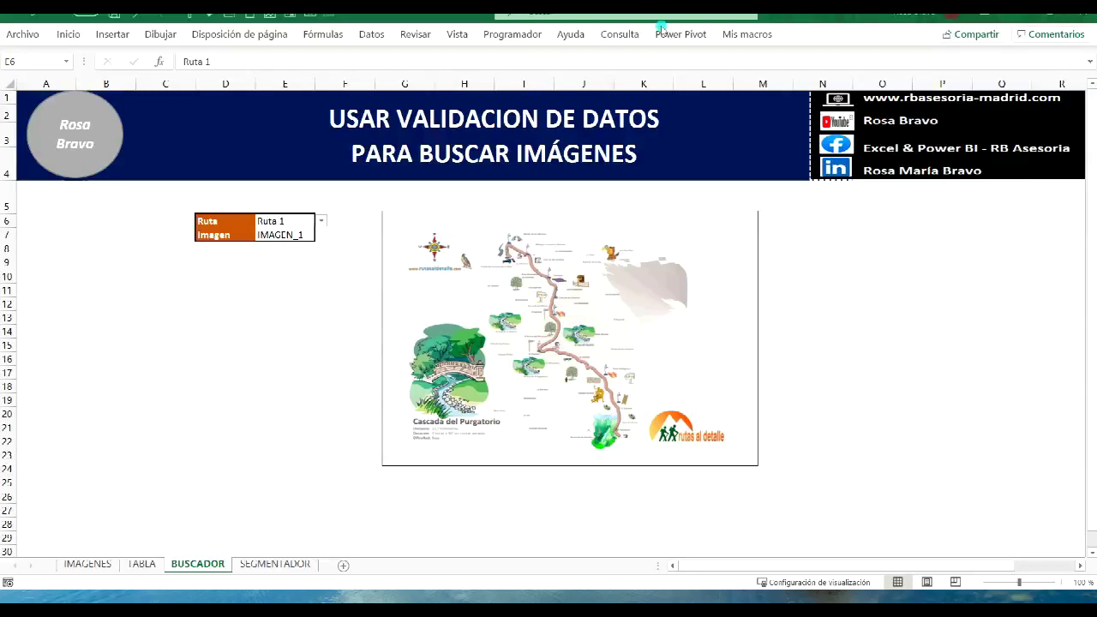
- Maximize the workbook window and switch the route dropdown to Ruta 3, Ruta 5, then Ruta 3
drag(1061, 16, 1079, 21)
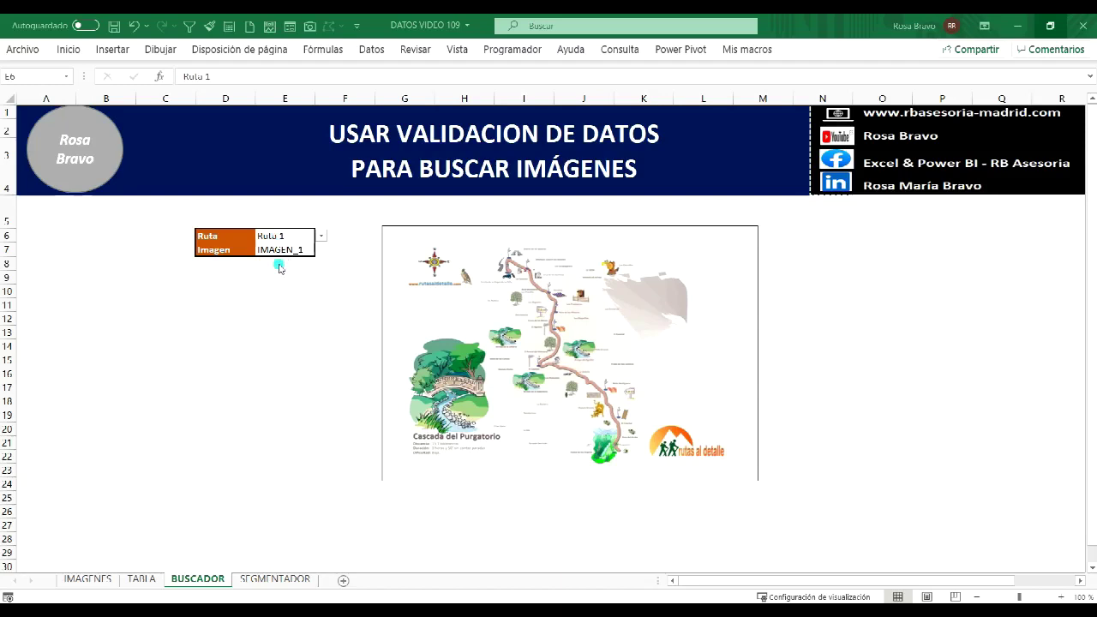
click(322, 237)
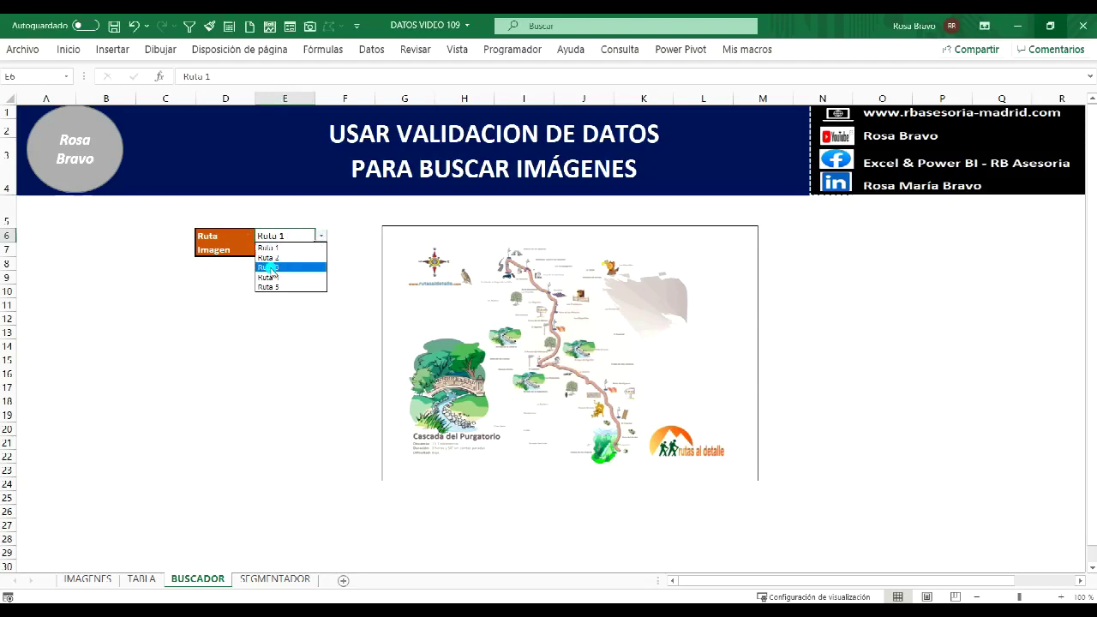
click(269, 267)
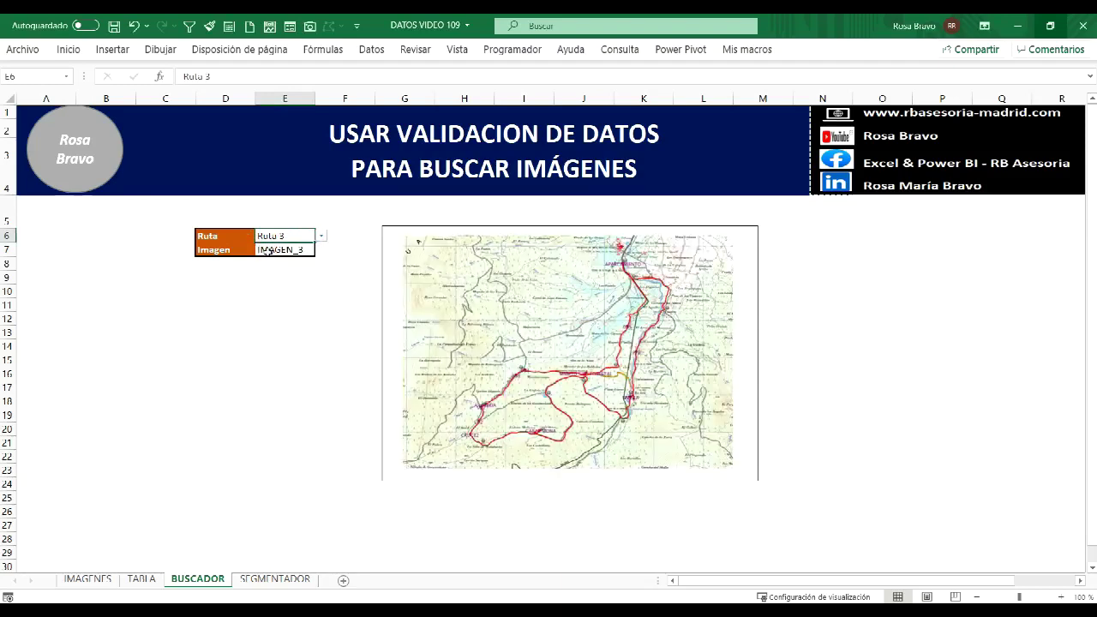
click(321, 236)
click(275, 287)
click(322, 236)
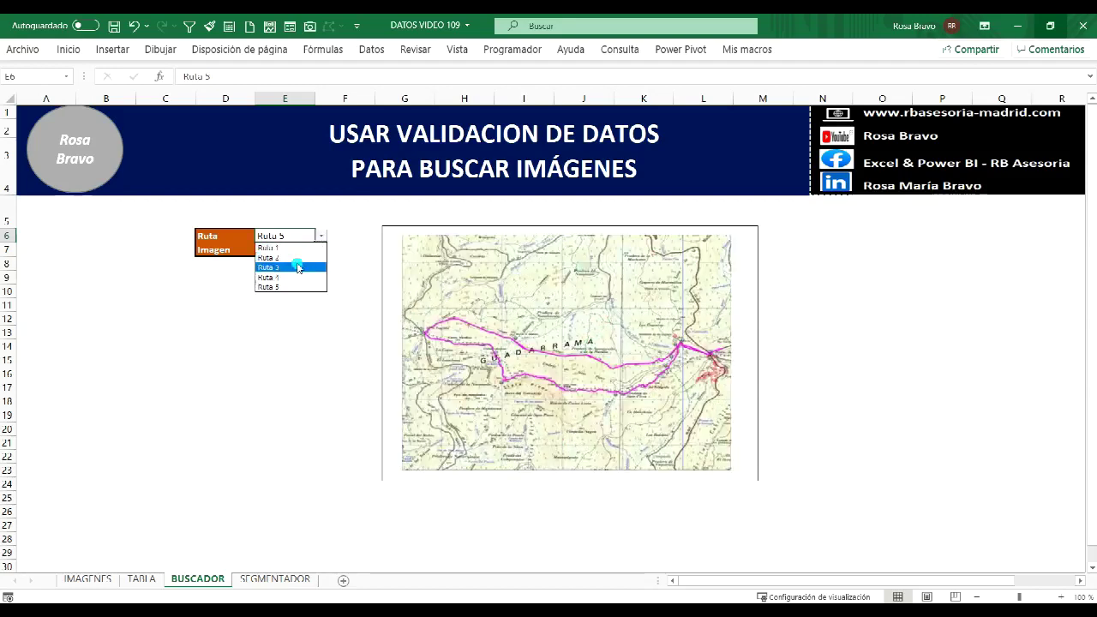
click(293, 266)
- Pick Ruta 1, Ruta 3 and finally Ruta 2 from the route dropdown to show each map
click(321, 235)
click(300, 249)
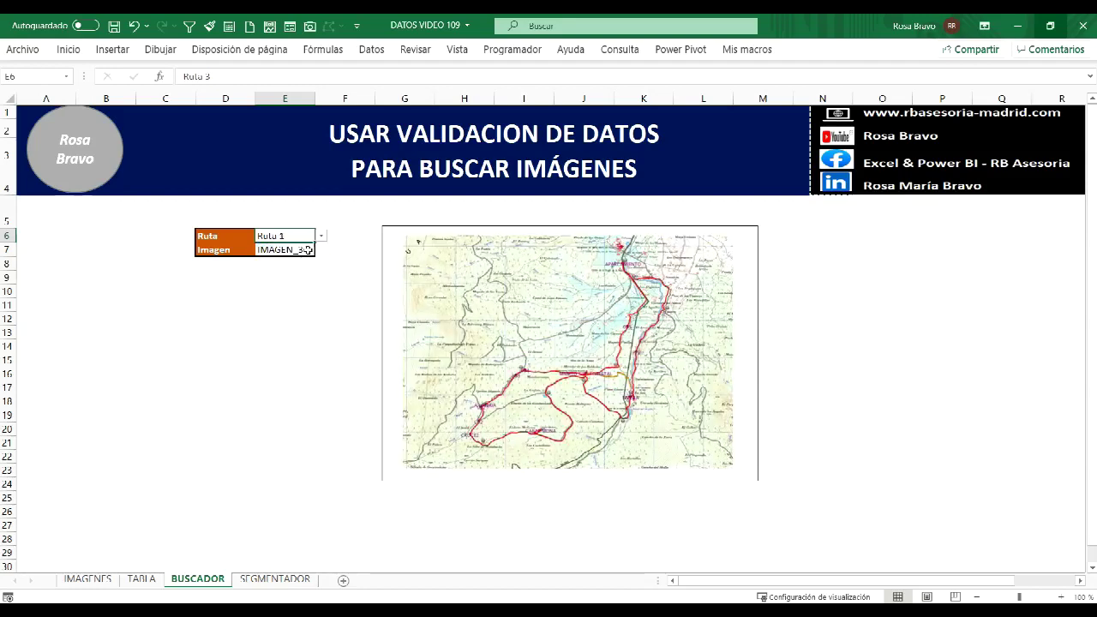
click(321, 236)
click(296, 266)
click(321, 236)
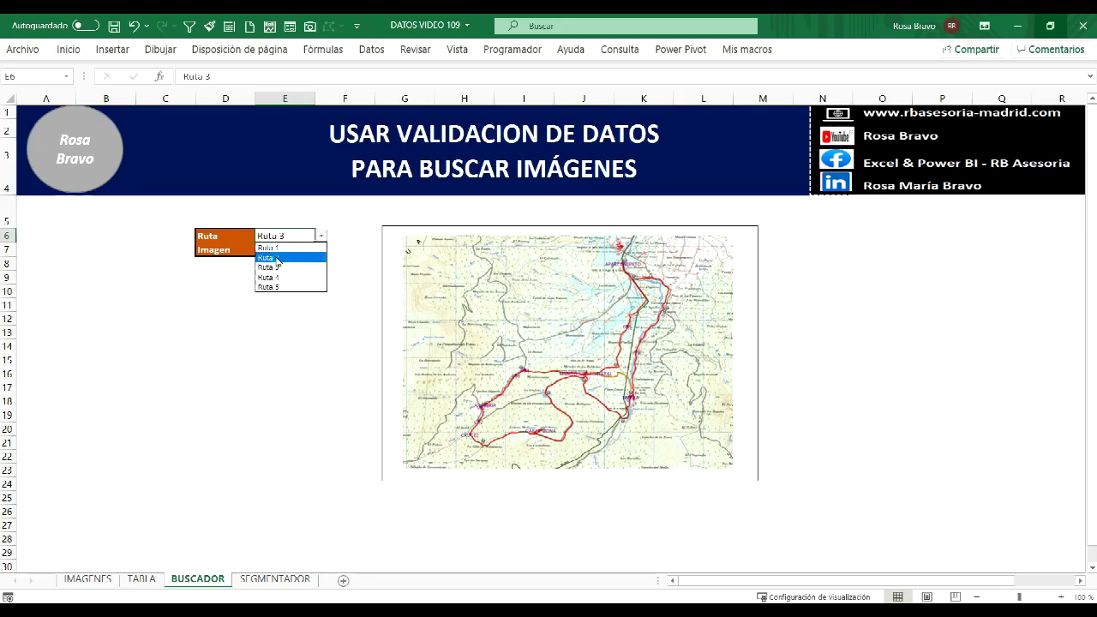
click(277, 257)
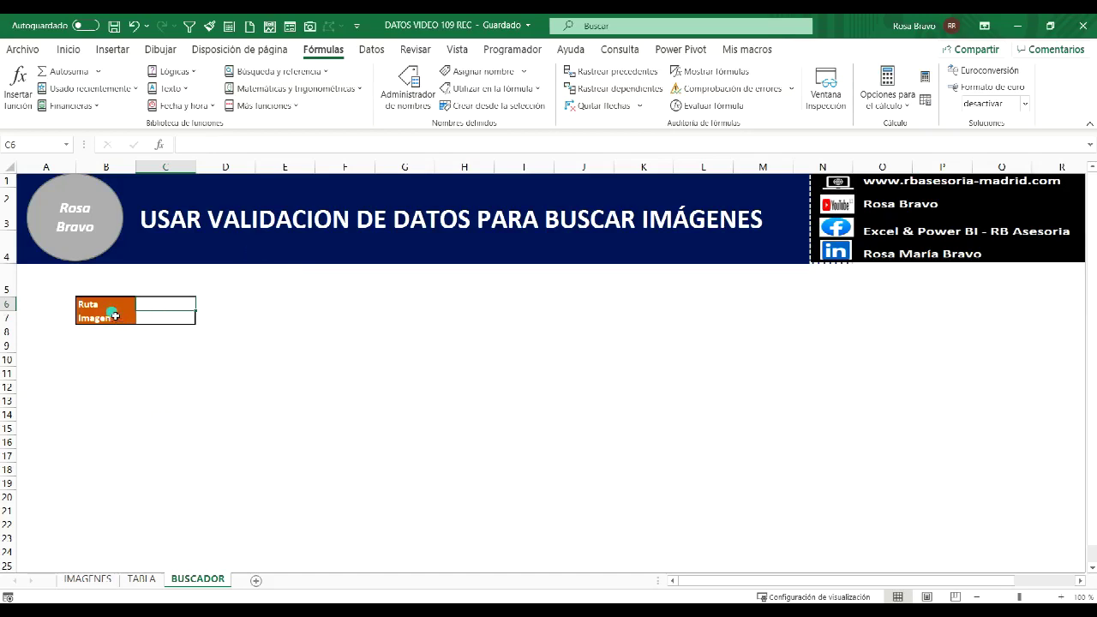
- Review the Imagen cell and the TABLA and BUSCADOR sheets, then scroll IMAGENES down to empty A5
click(114, 316)
click(154, 317)
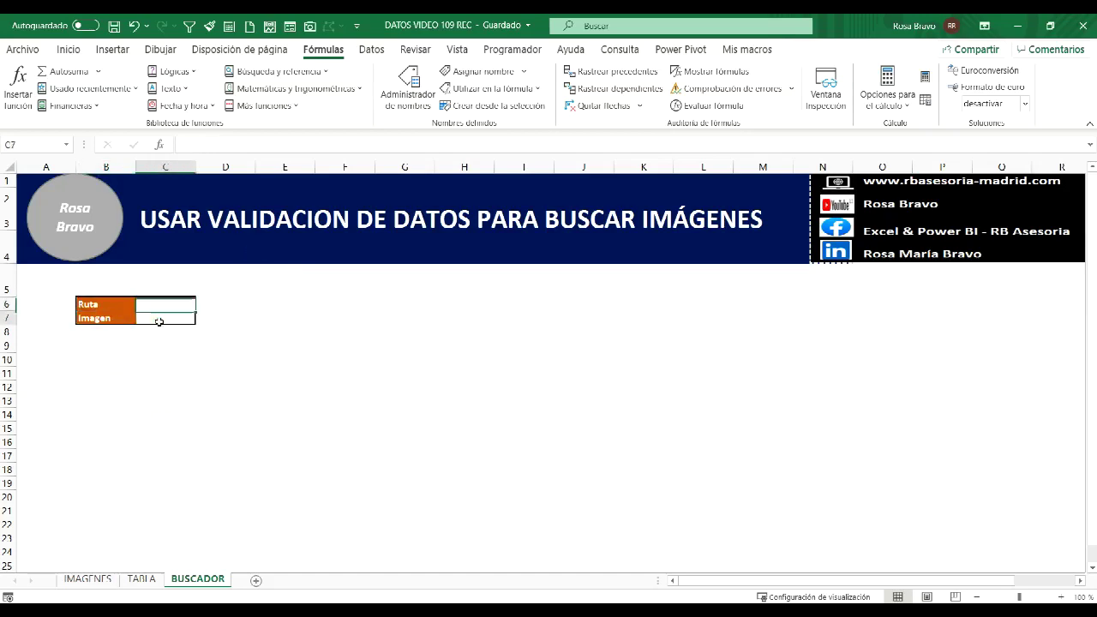
click(109, 579)
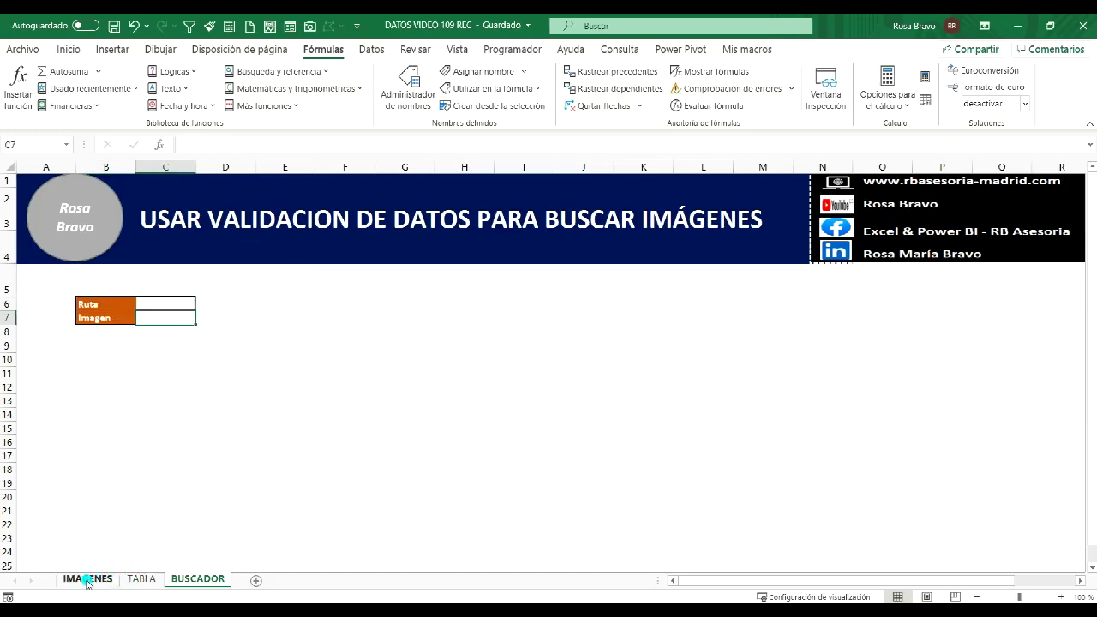
click(134, 579)
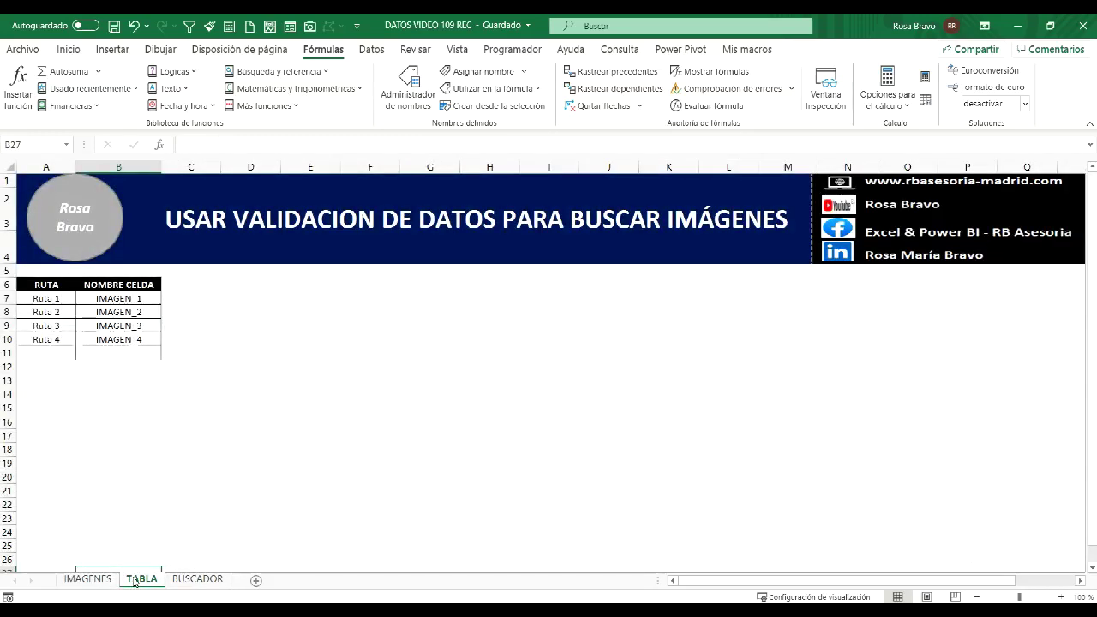
click(180, 579)
click(87, 579)
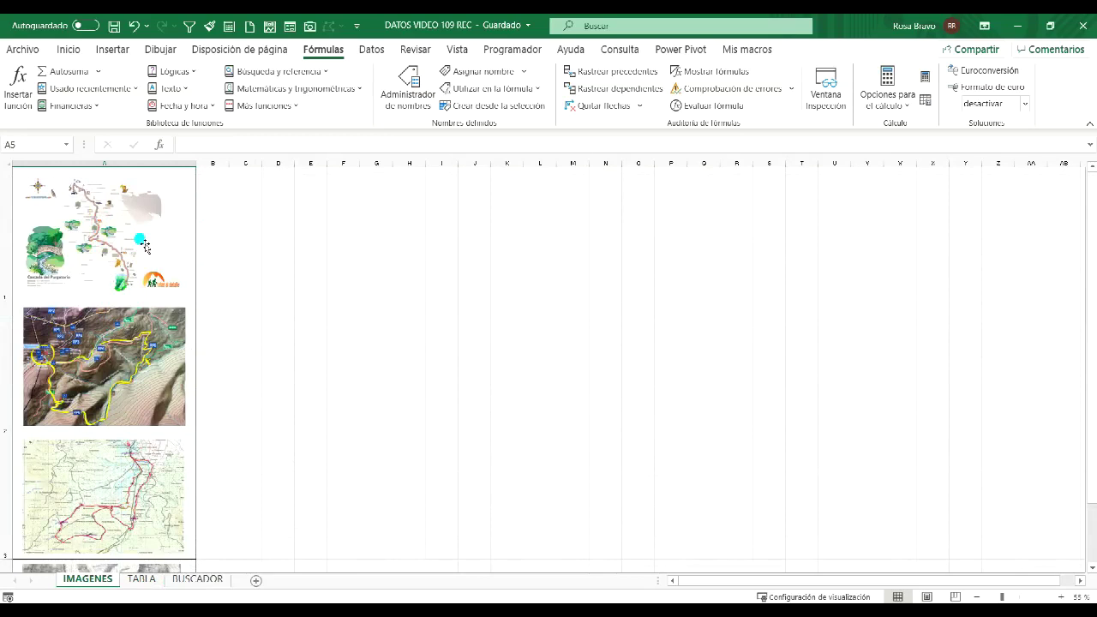
scroll(146, 247, down, 1)
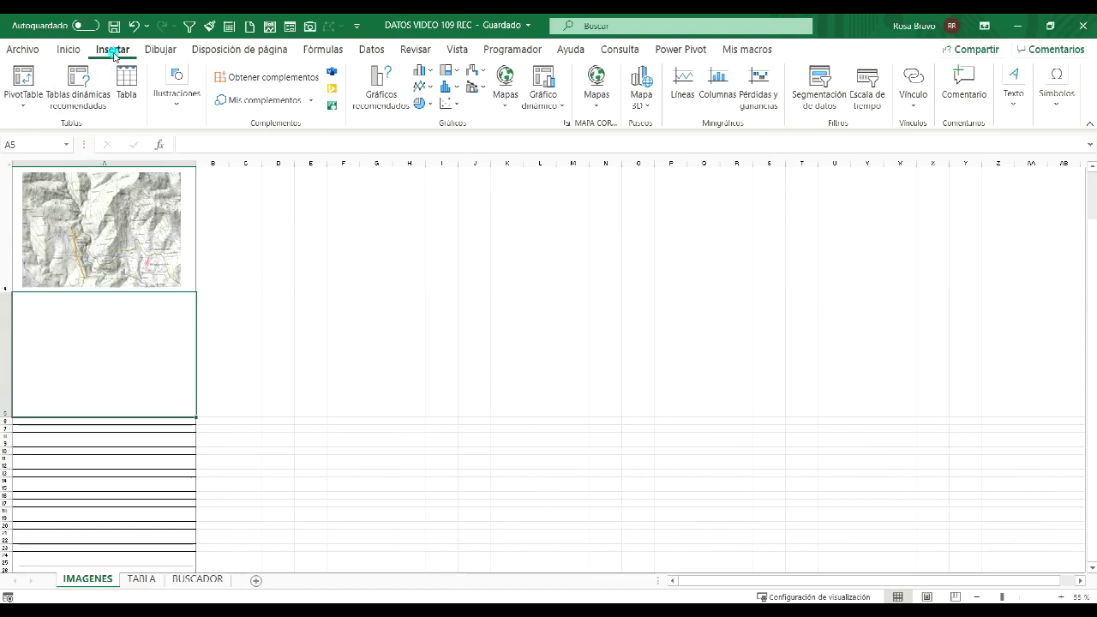
- Insert the Captura Ruta 7 map picture from this device
click(176, 107)
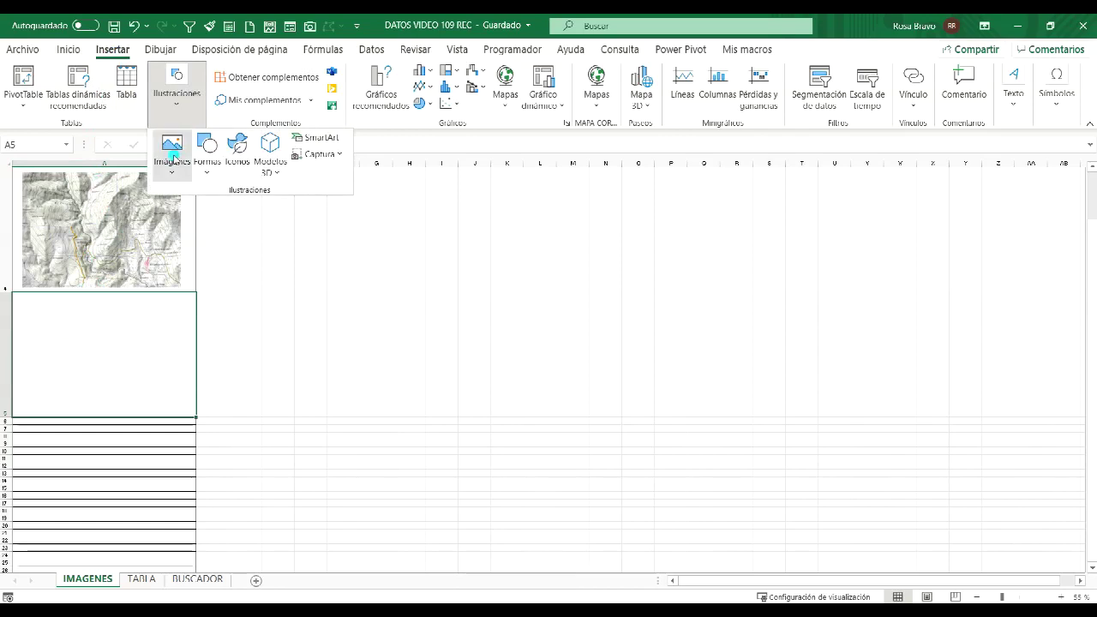
click(171, 155)
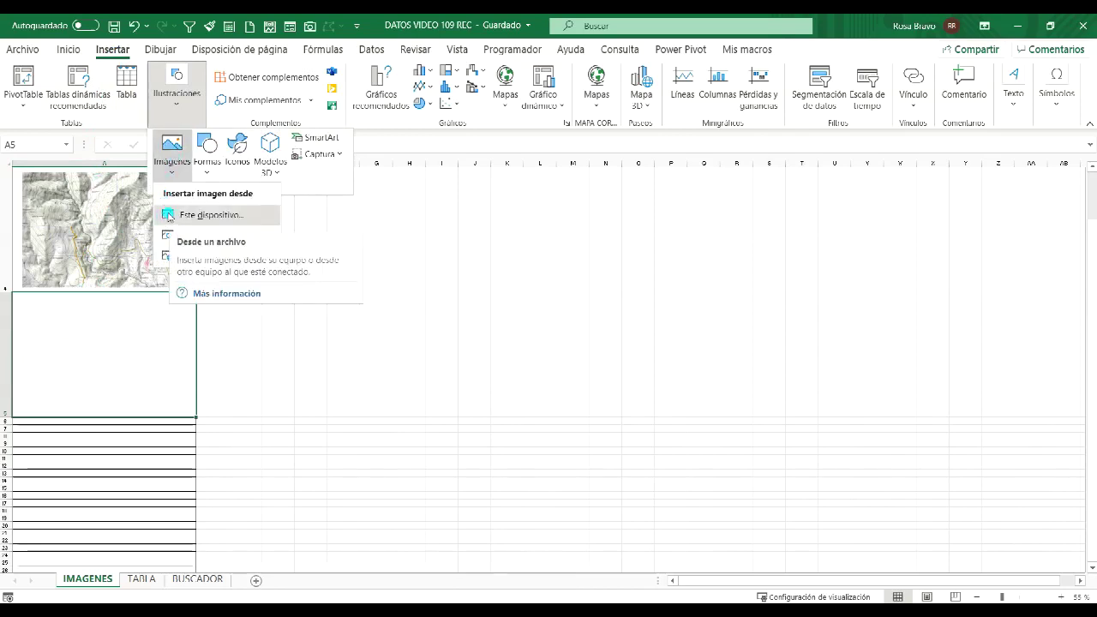
click(172, 218)
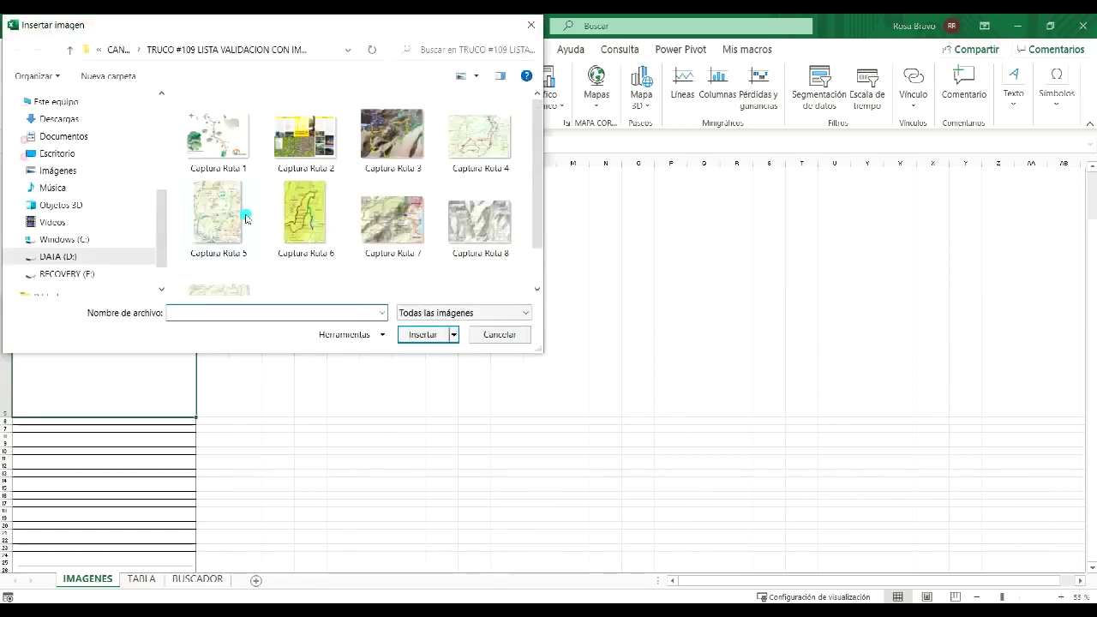
click(416, 248)
click(422, 334)
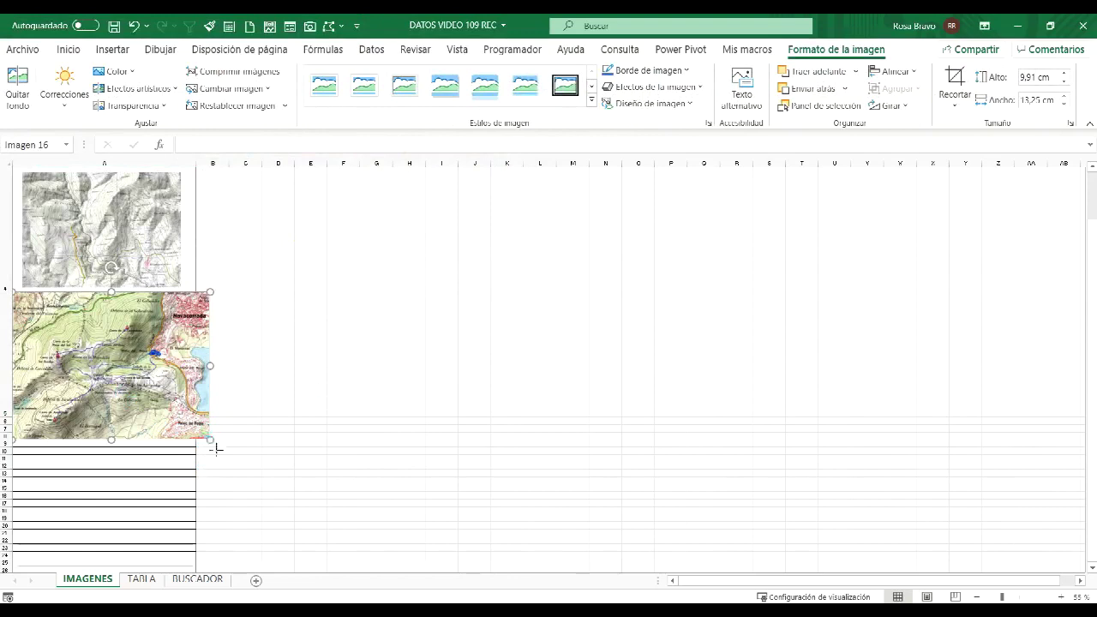
- Resize and move the map to about 7,65 × 10,43 cm so it fits cell A5
drag(210, 440, 187, 411)
drag(125, 355, 133, 360)
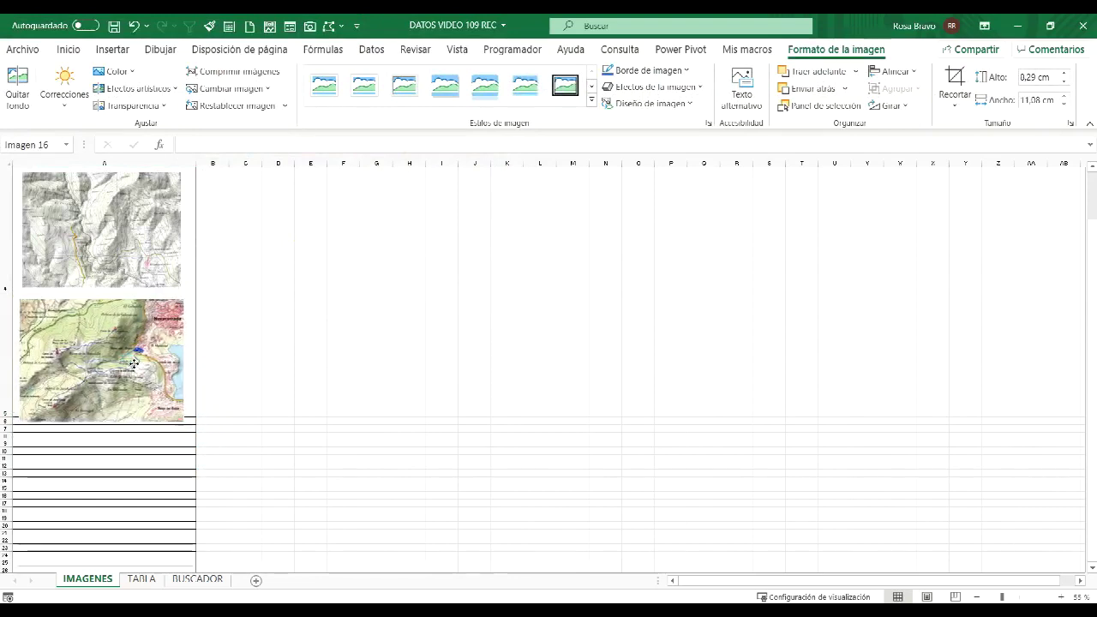
drag(182, 416, 173, 409)
drag(130, 363, 134, 367)
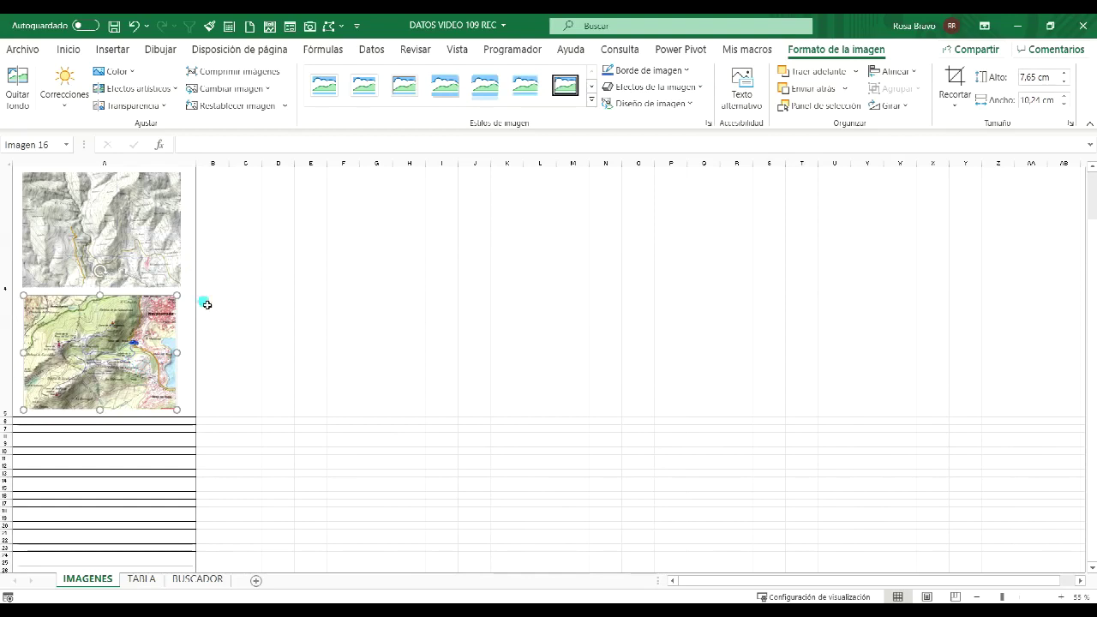
drag(177, 354, 180, 359)
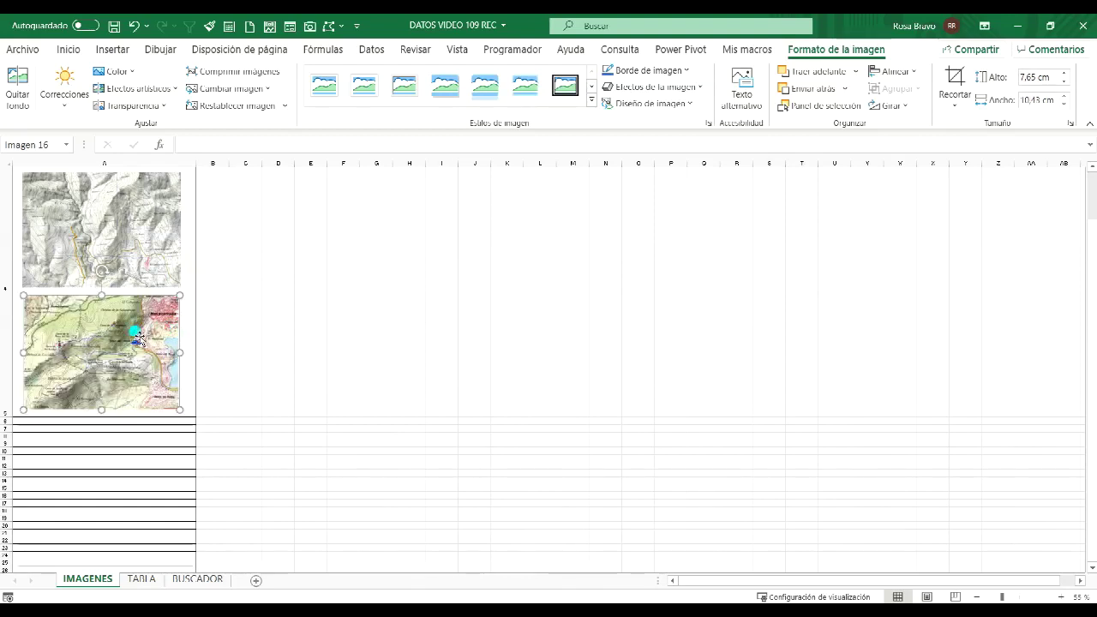
- Check the new map's fit inside cell A5 and select the cell
click(195, 326)
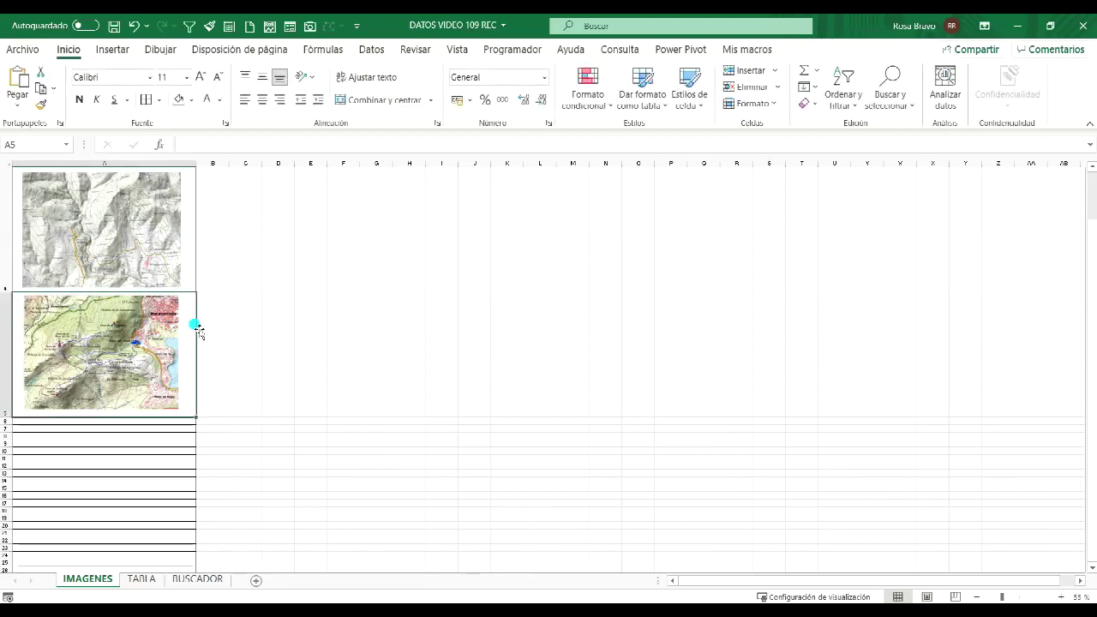
click(139, 341)
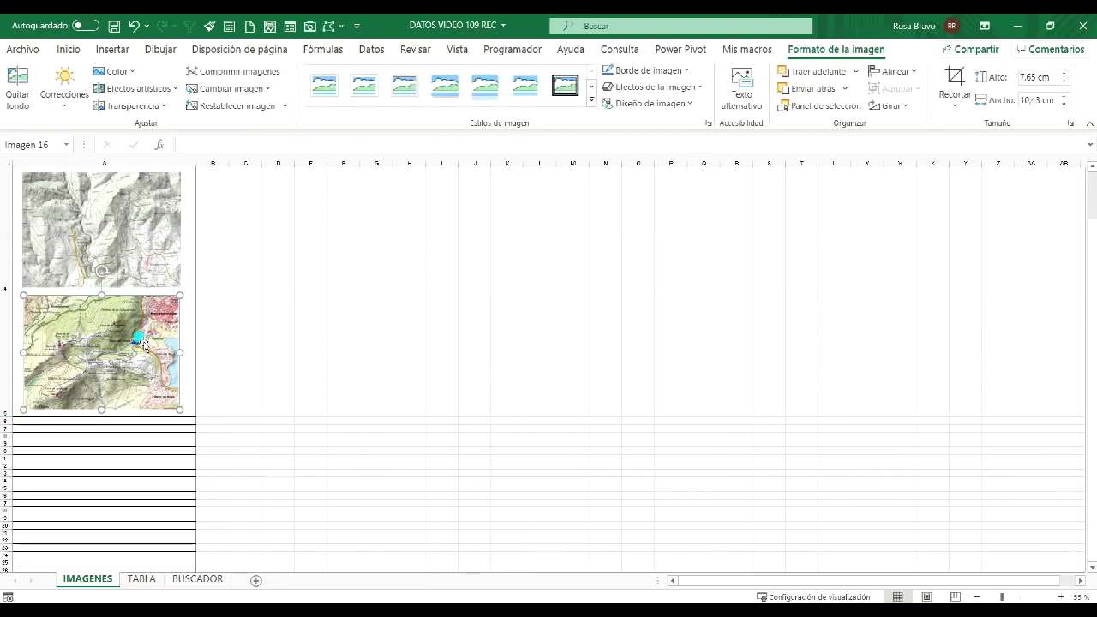
scroll(139, 341, up, 3)
scroll(148, 332, down, 5)
scroll(147, 332, up, 5)
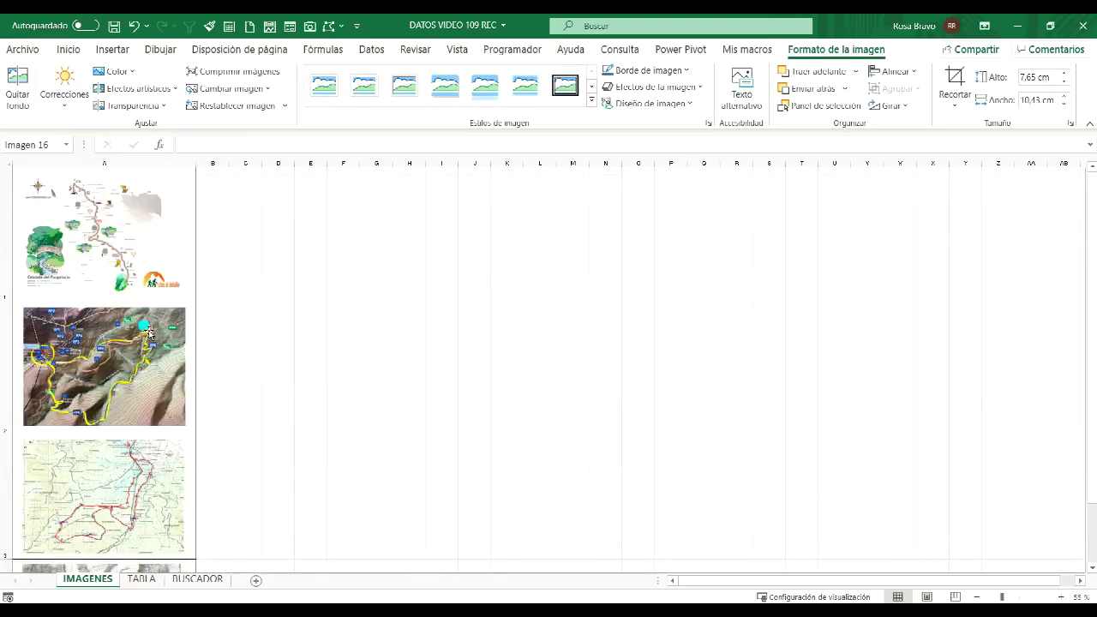
scroll(148, 333, down, 2)
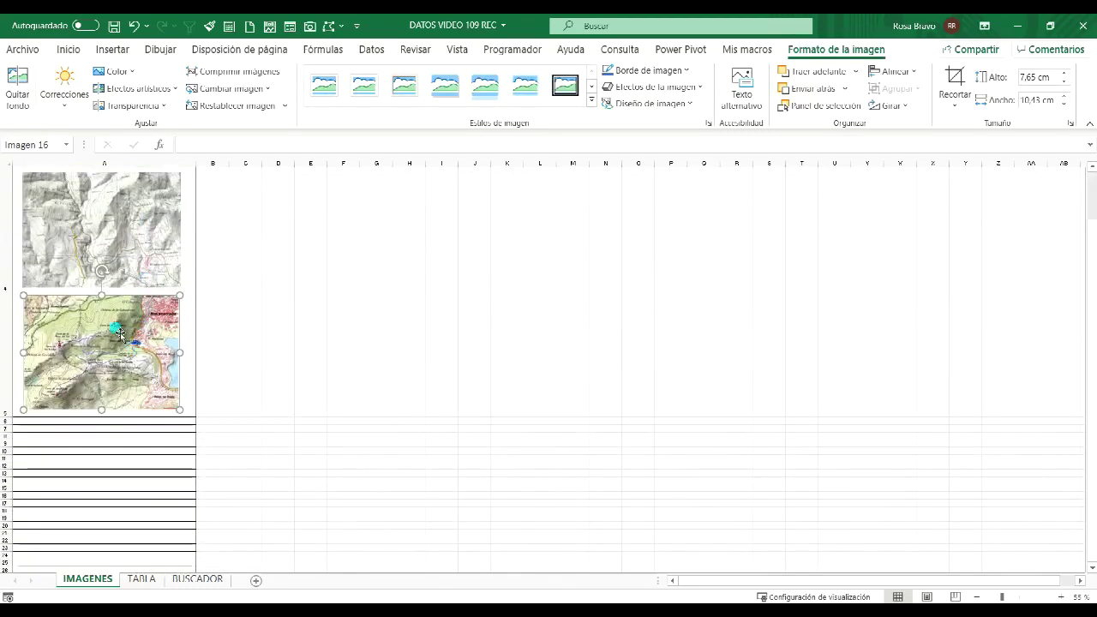
click(195, 322)
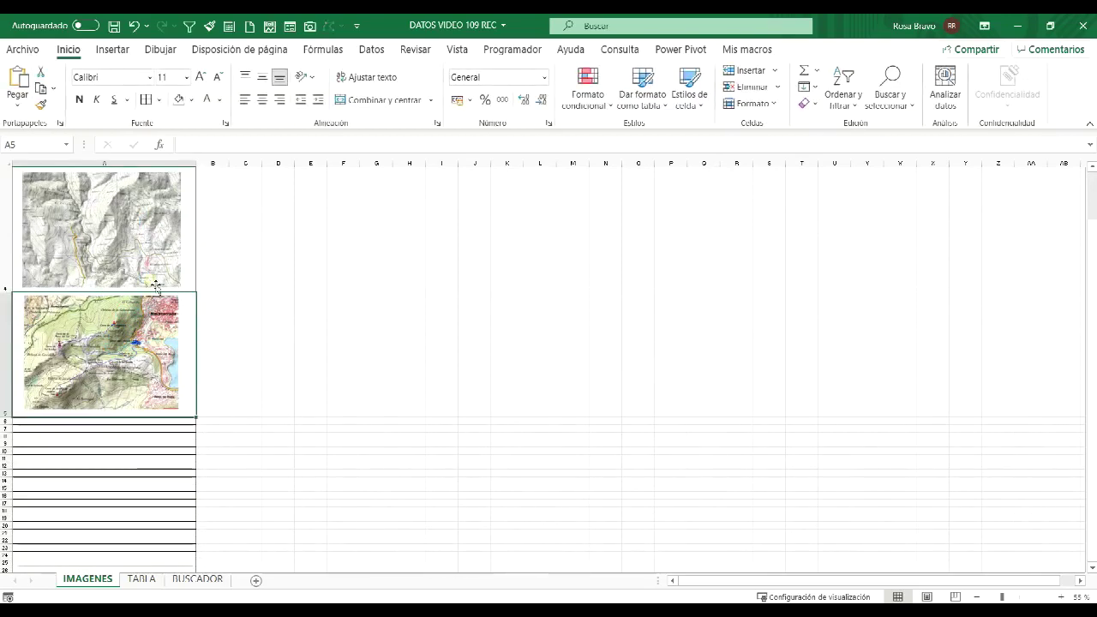
- Type IMAGEN_ in the Name Box, then jump through the IMAGEN_1, IMAGEN_2, IMAGEN_4 and IMAGEN_5 ranges
click(41, 147)
key(BackSpace)
key(BackSpace)
key(BackSpace)
text(IMAGEN_)
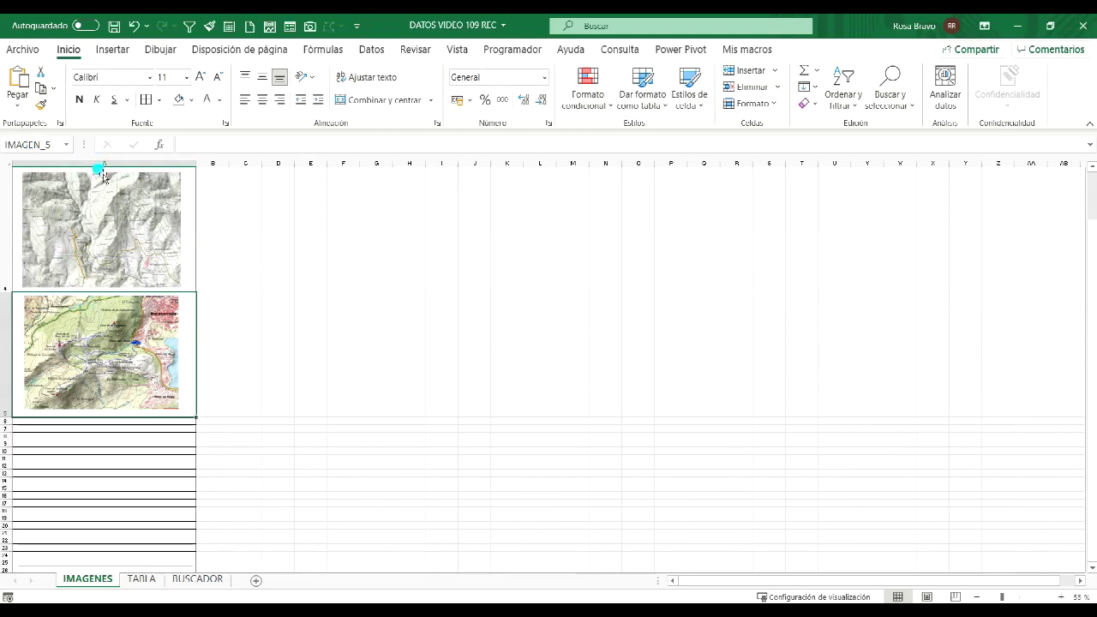
click(68, 145)
click(34, 160)
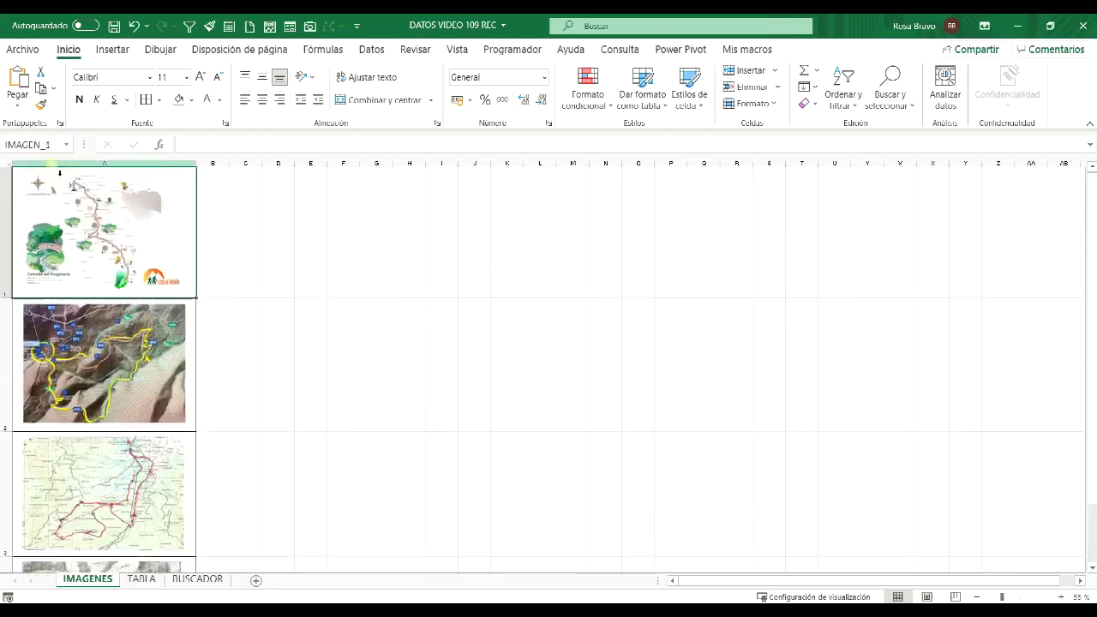
click(63, 145)
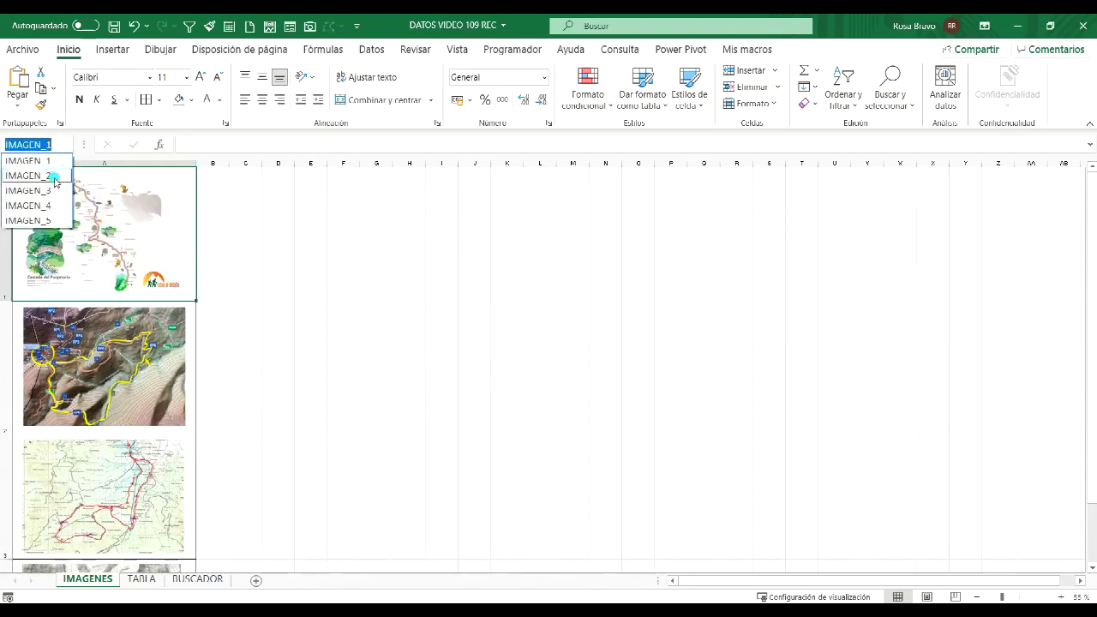
click(49, 176)
click(69, 145)
click(54, 206)
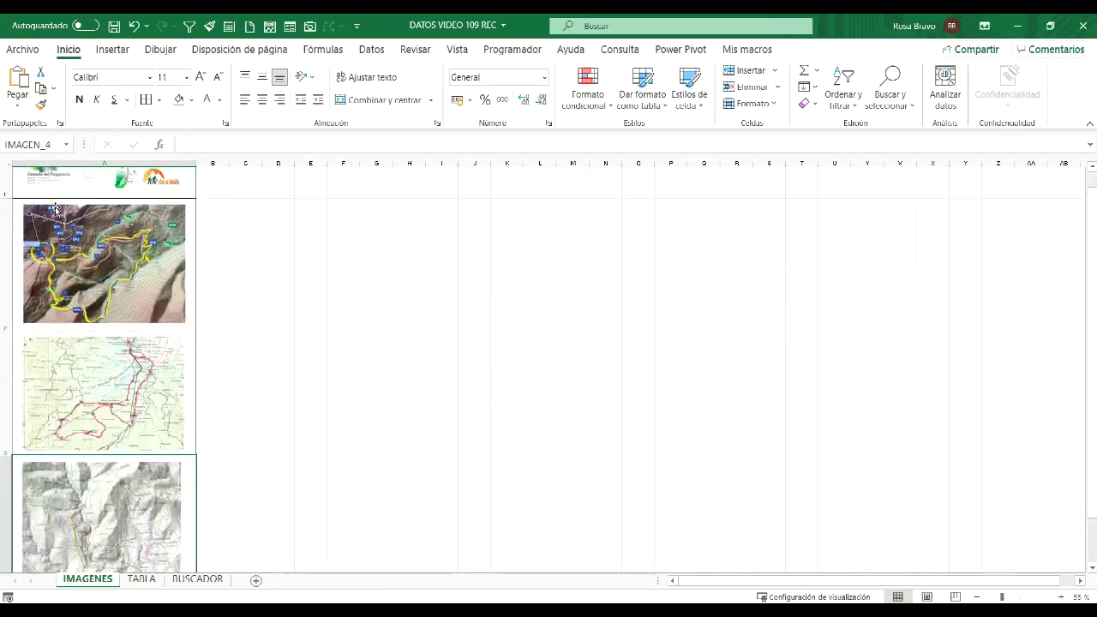
click(68, 145)
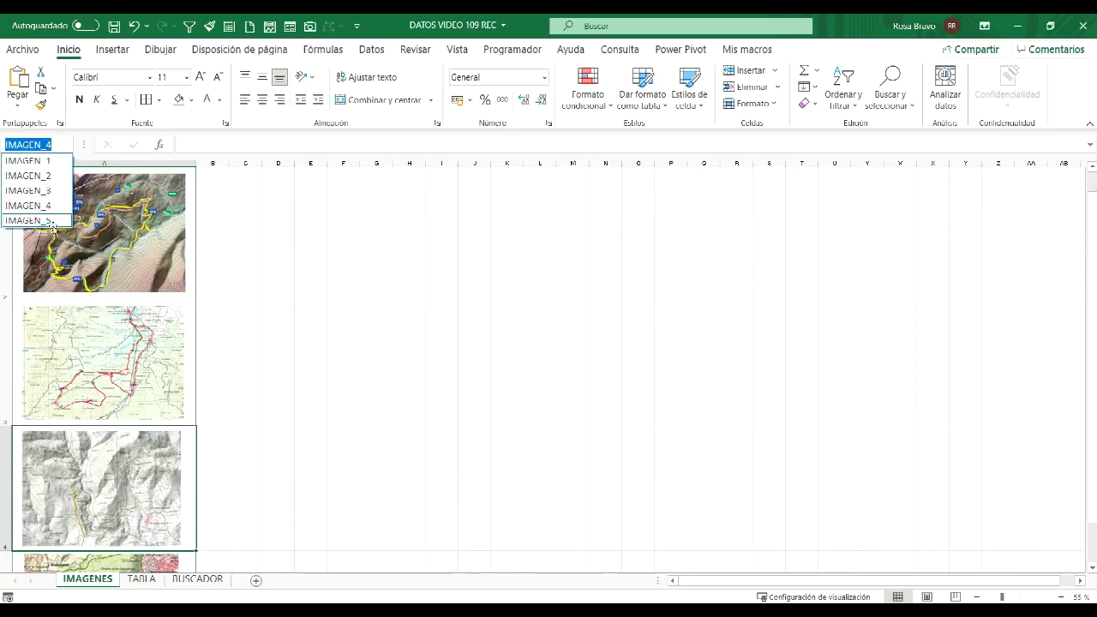
click(47, 220)
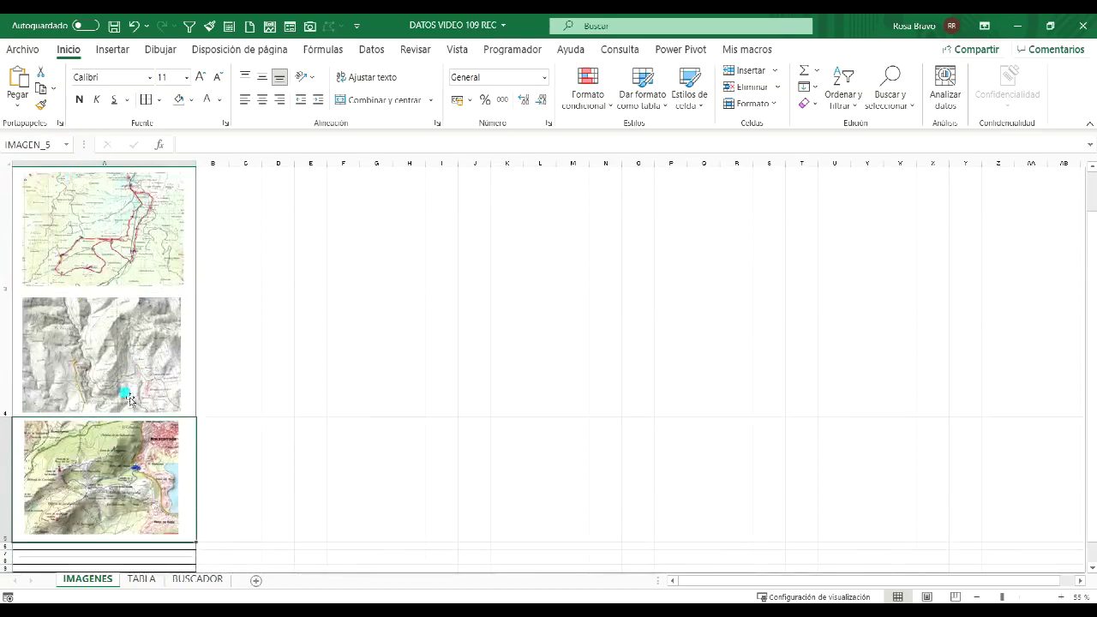
- Select the third map image and its cell, then scroll down the sheet
click(117, 451)
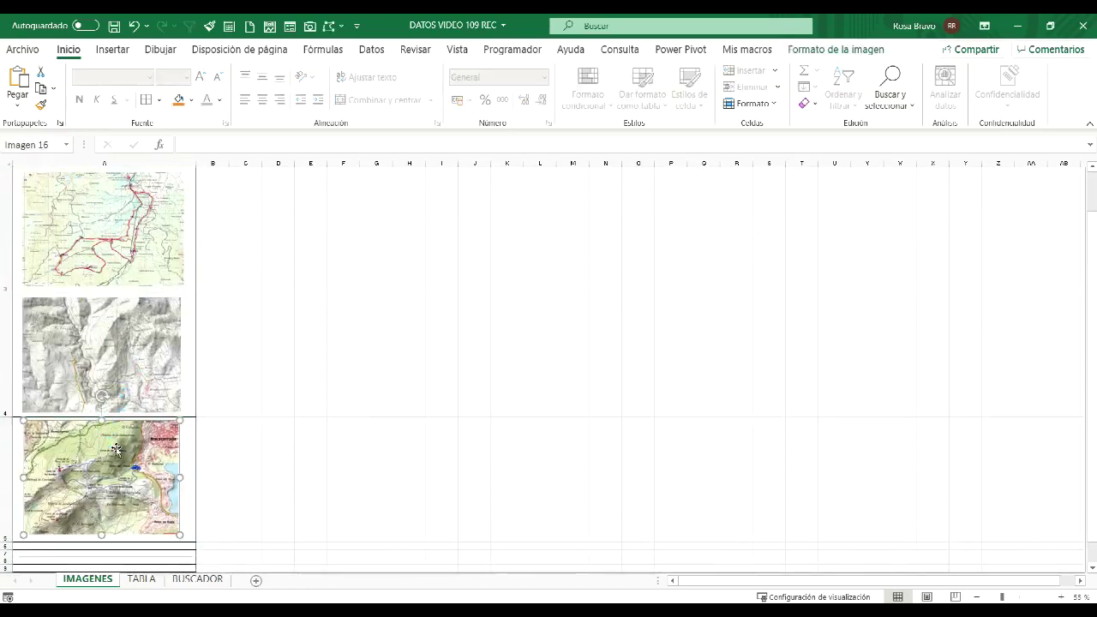
click(194, 449)
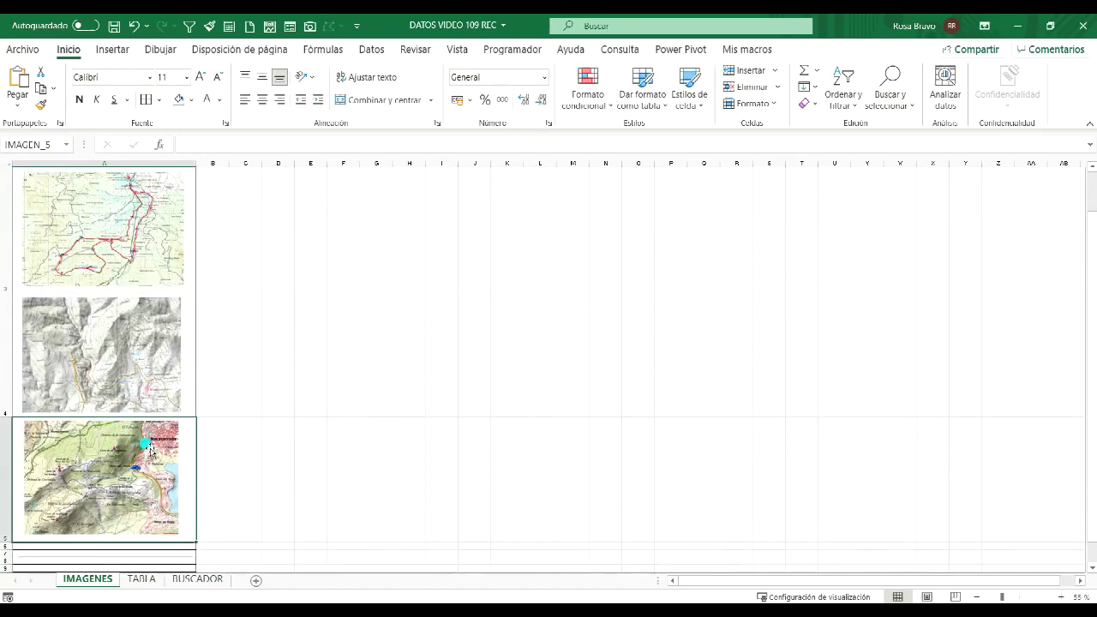
scroll(150, 450, down, 2)
scroll(148, 448, down, 2)
scroll(125, 367, down, 5)
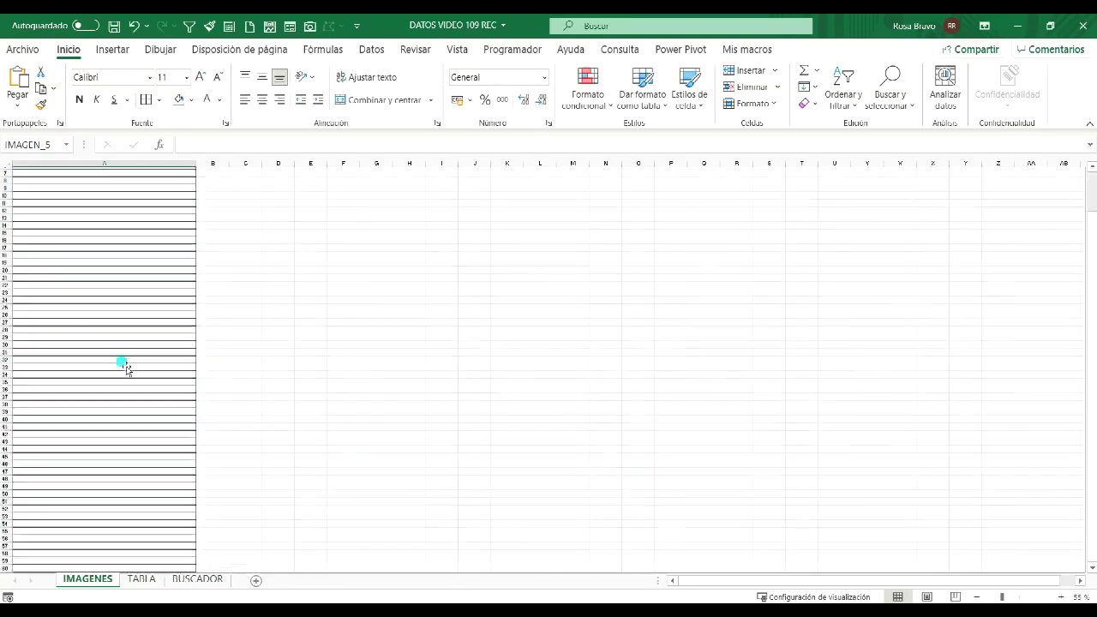
- On TABLA, review the route and image lists and enter Ruta 5 in A11
click(141, 579)
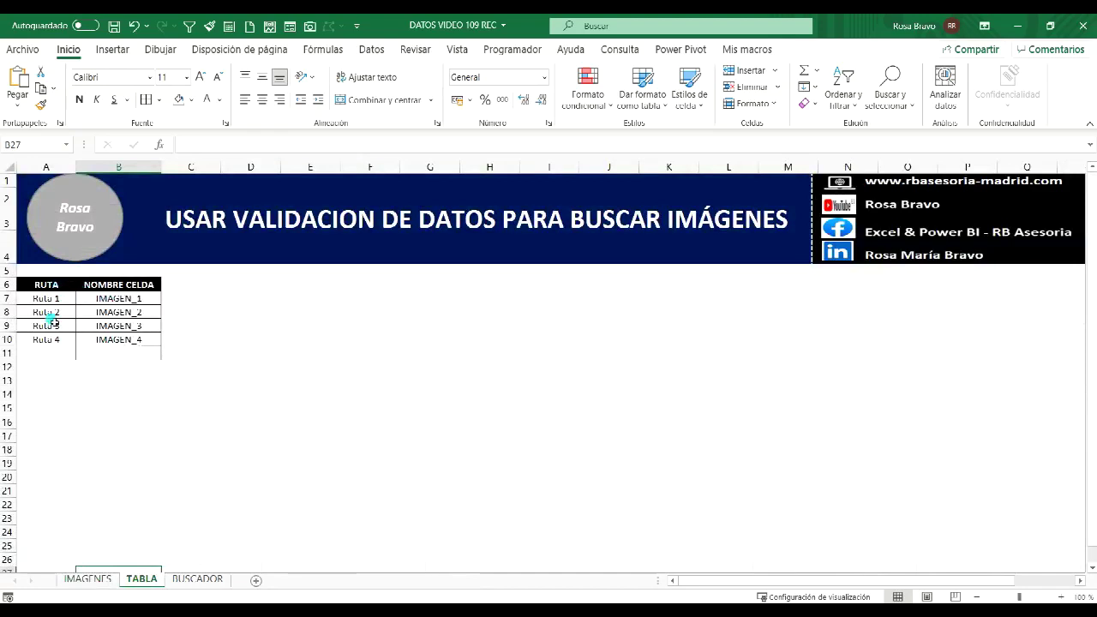
drag(45, 299, 49, 338)
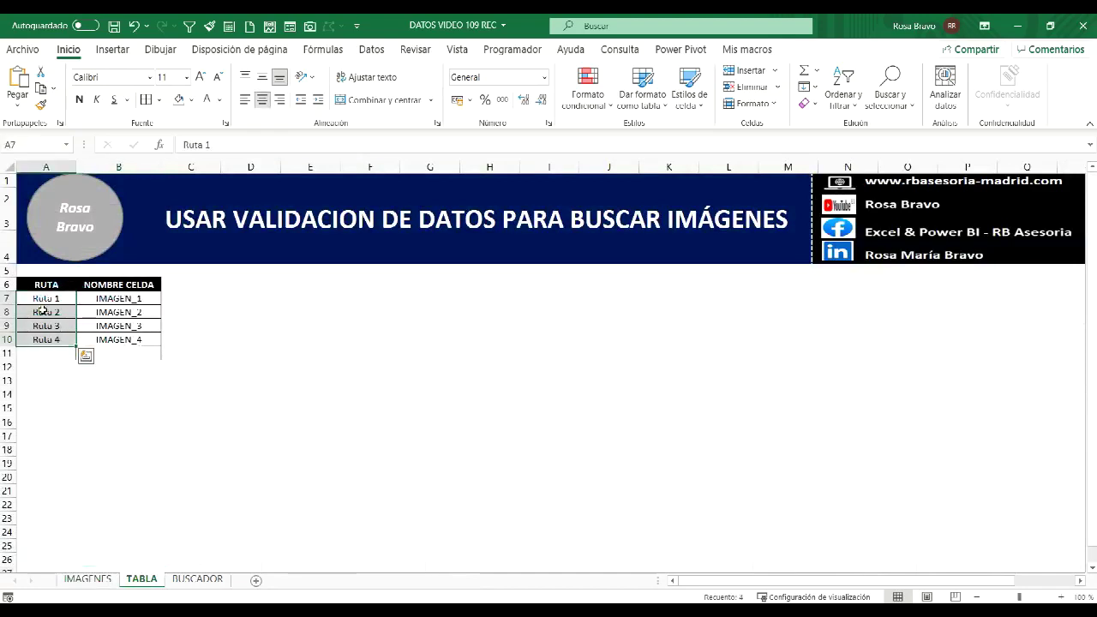
drag(94, 298, 104, 345)
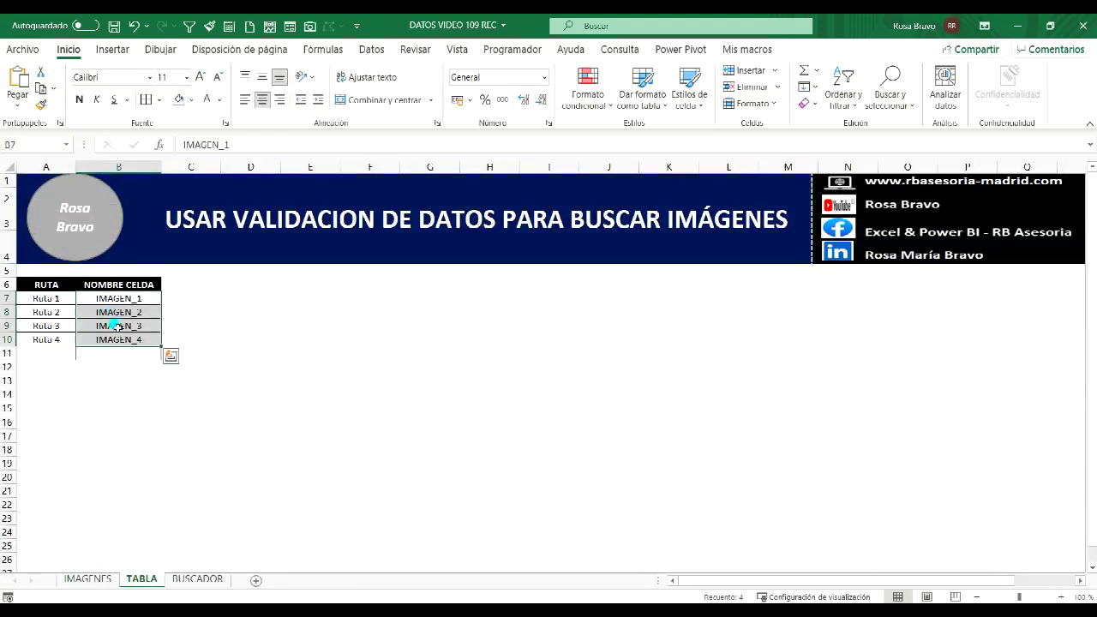
click(53, 354)
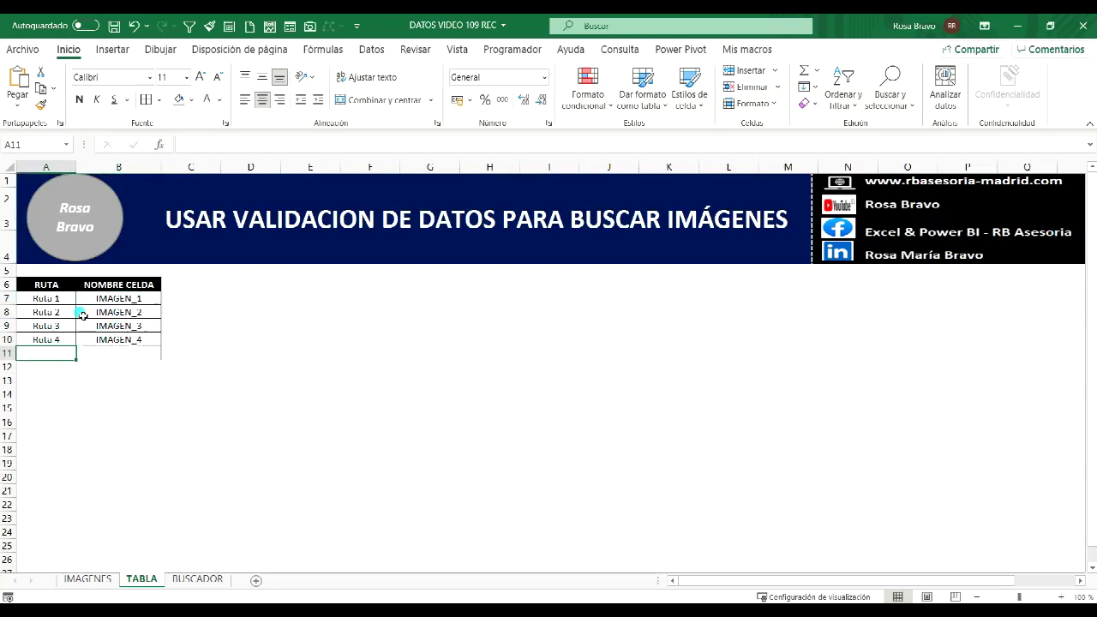
text(r)
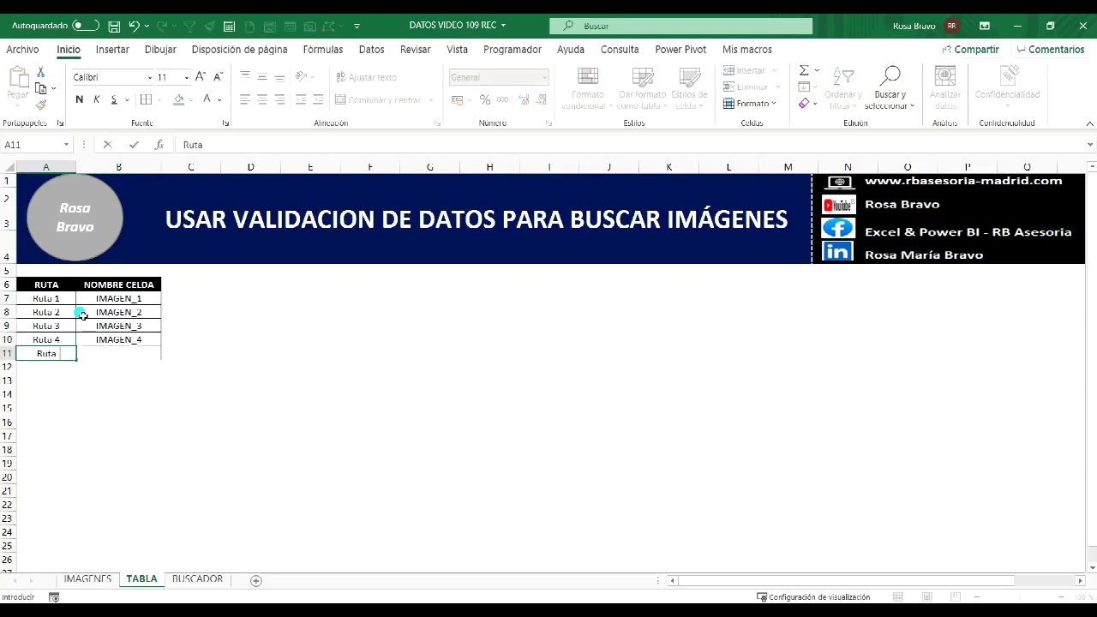
text( 5)
key(Return)
- Enter IMAGEN_5 in B11 and go back to the BUSCADOR sheet
key(Up)
key(Right)
text(I)
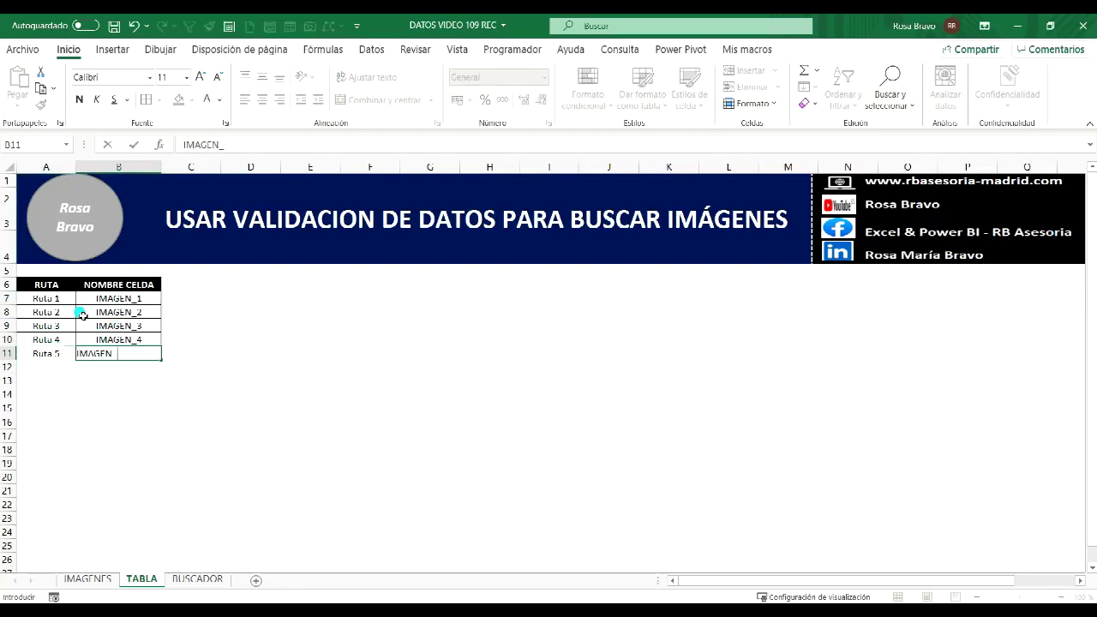
text(5)
key(Return)
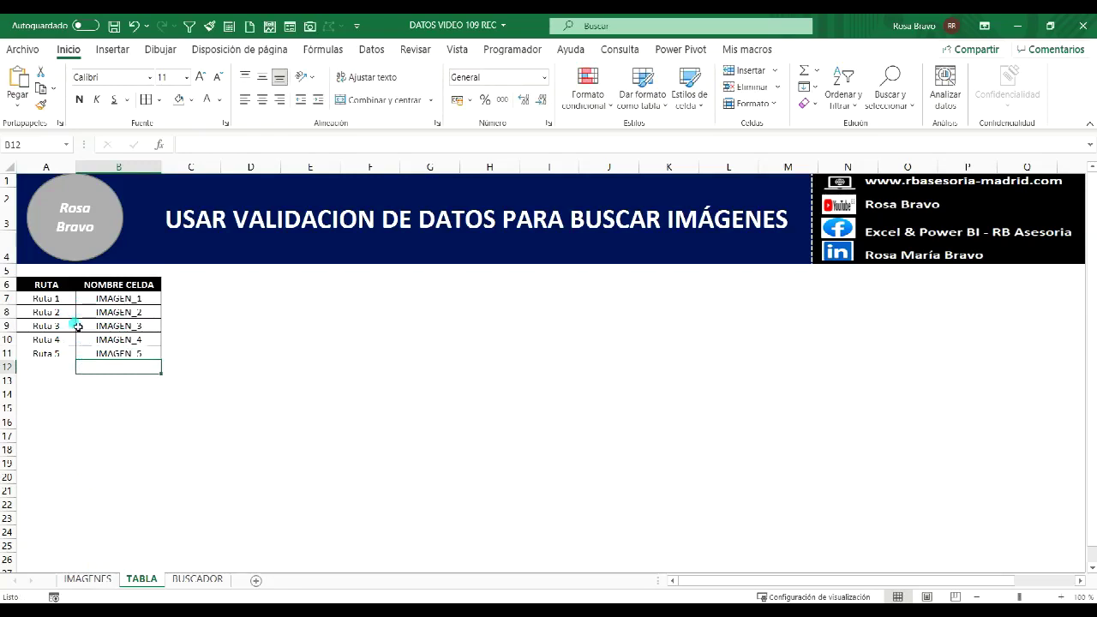
click(186, 581)
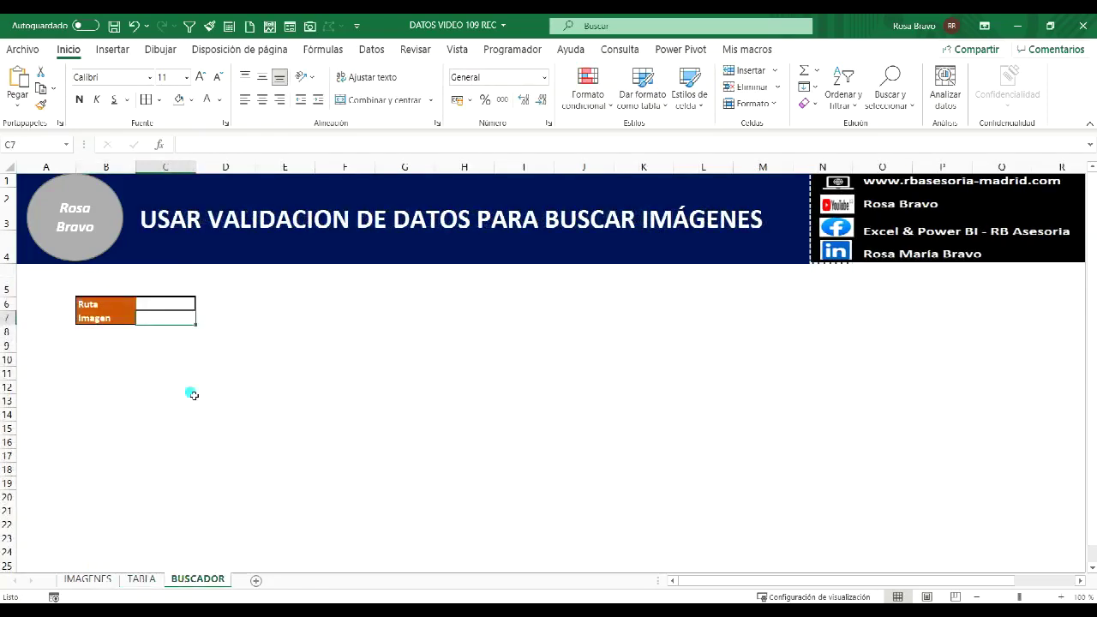
click(125, 307)
click(121, 317)
drag(120, 304, 124, 317)
click(154, 309)
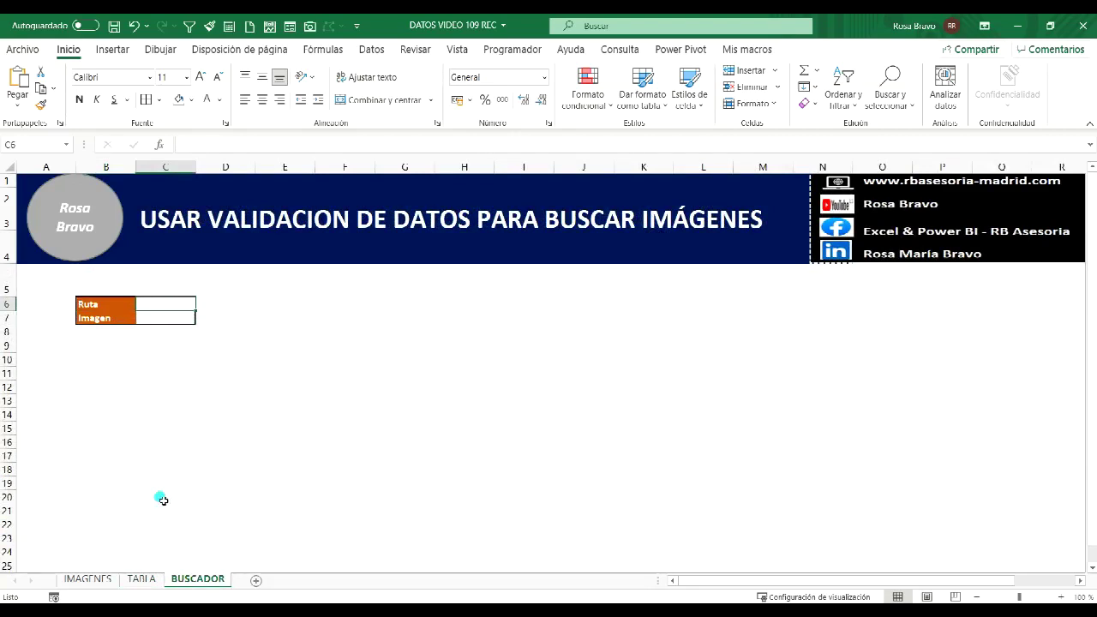
click(141, 579)
drag(52, 298, 60, 353)
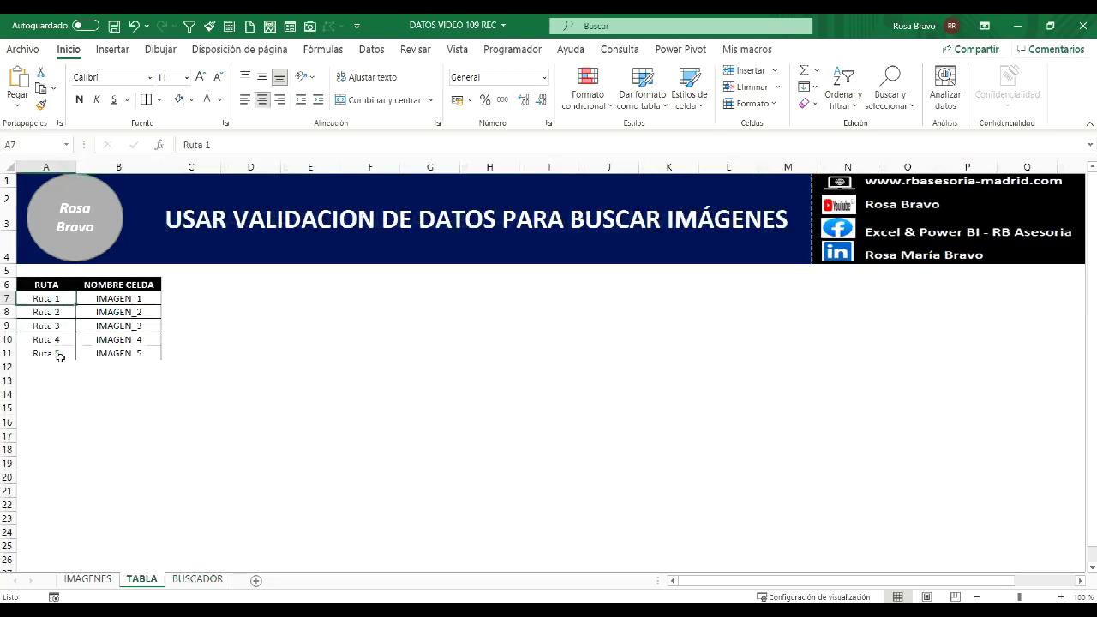
click(196, 579)
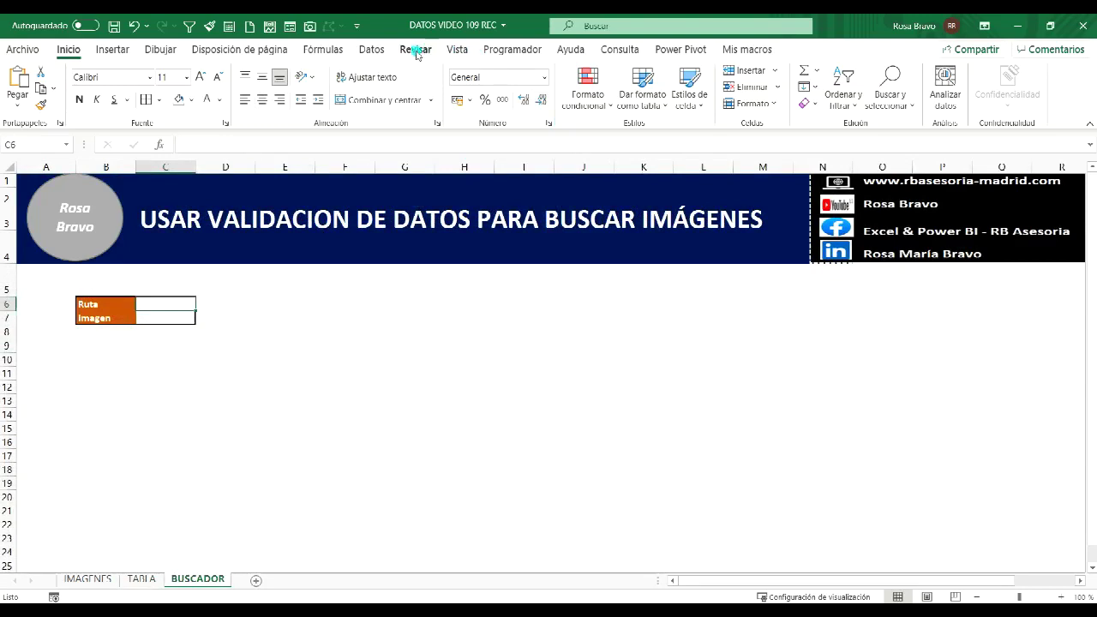
click(366, 51)
- Give C6 a List data validation with source TABLA!$A$7:$A$11
click(634, 104)
click(664, 123)
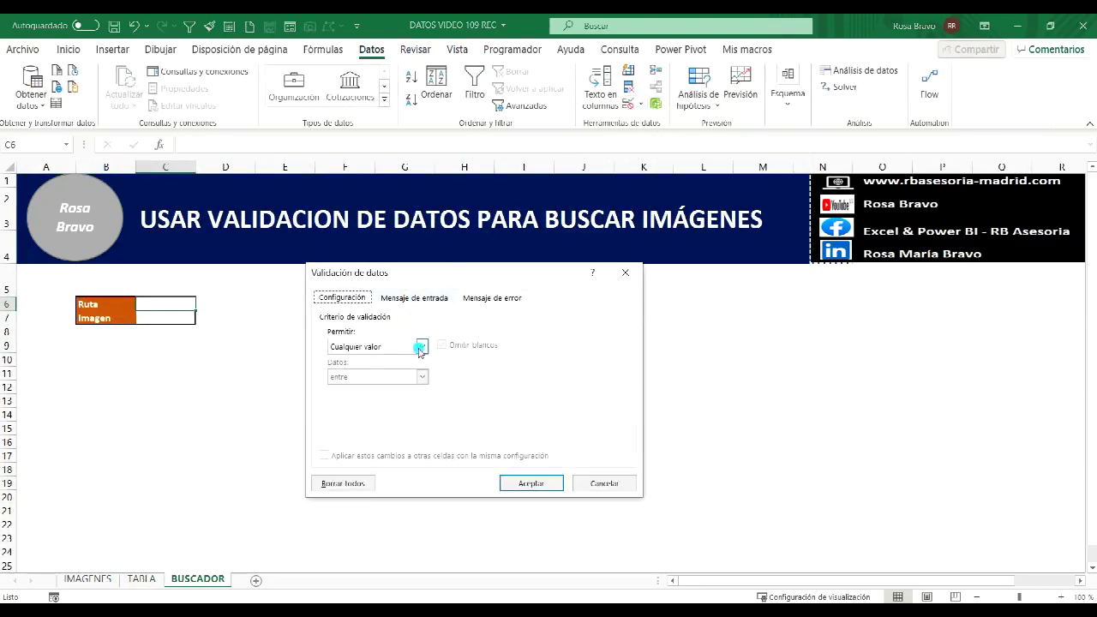
click(421, 346)
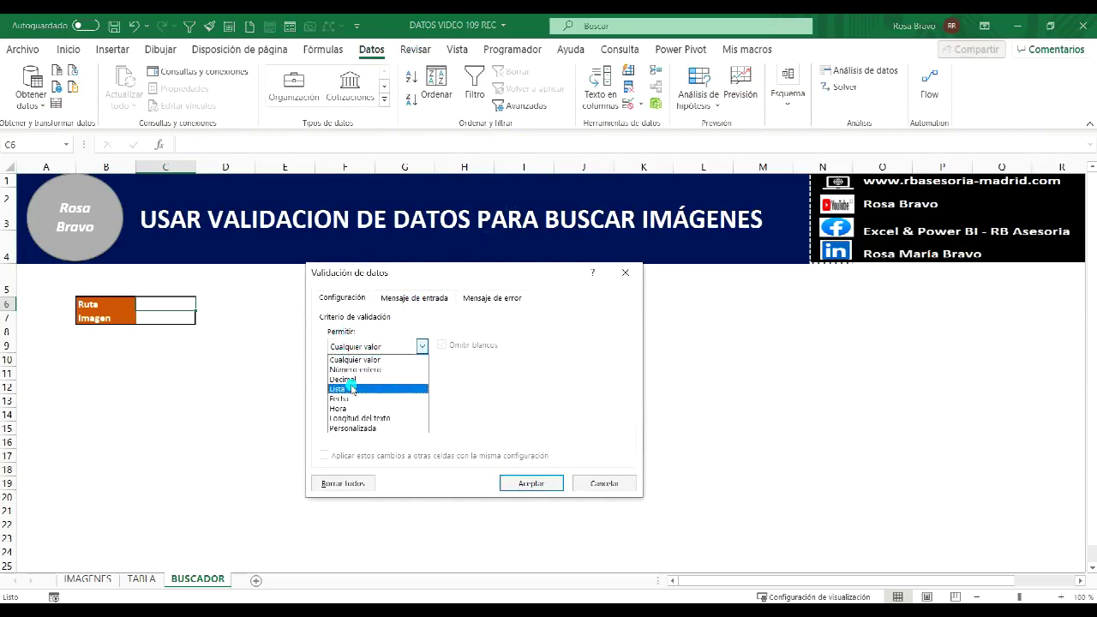
click(351, 390)
click(352, 407)
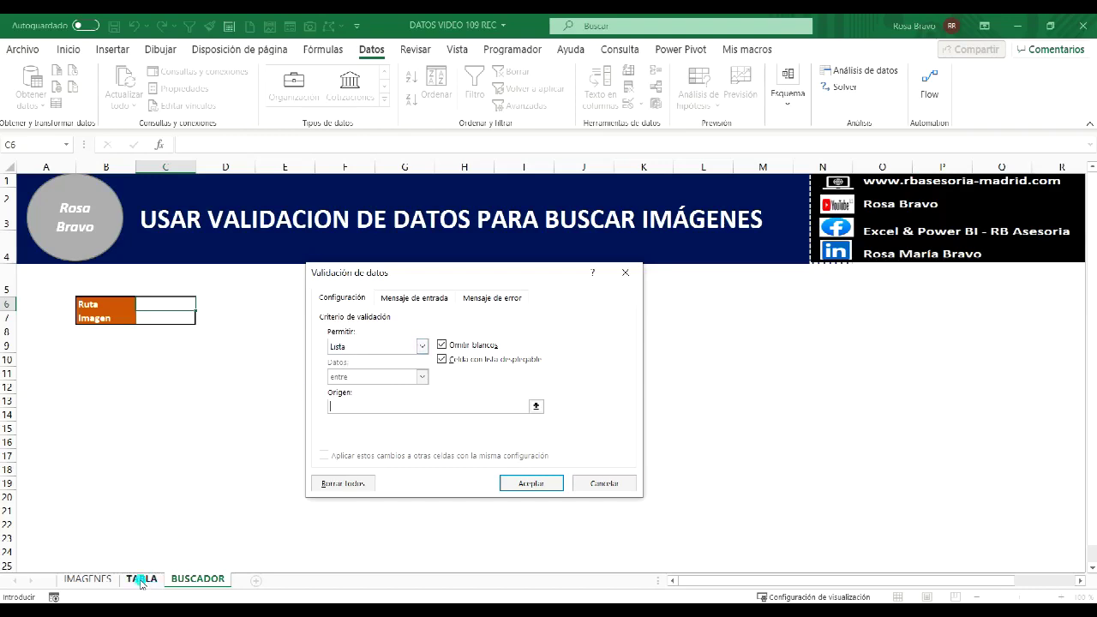
click(139, 580)
click(52, 300)
drag(54, 304, 53, 353)
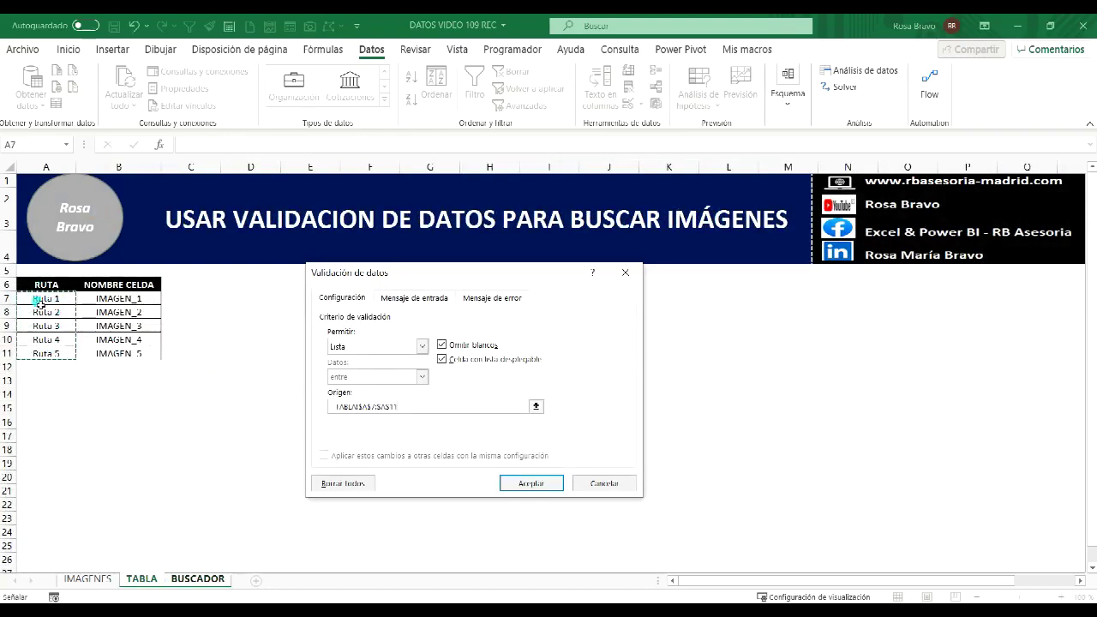
click(518, 483)
- Test the C6 dropdown by choosing Ruta 2, Ruta 3, then Ruta 1
click(203, 303)
click(180, 327)
click(202, 305)
click(171, 335)
click(202, 304)
click(171, 316)
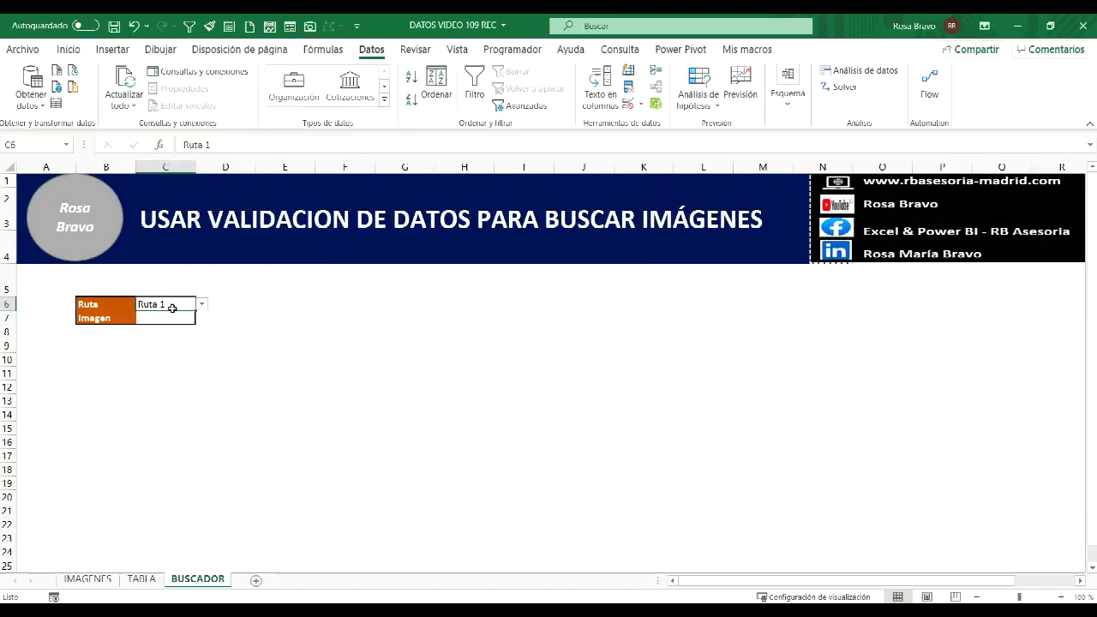
text(ADSFD)
key(Return)
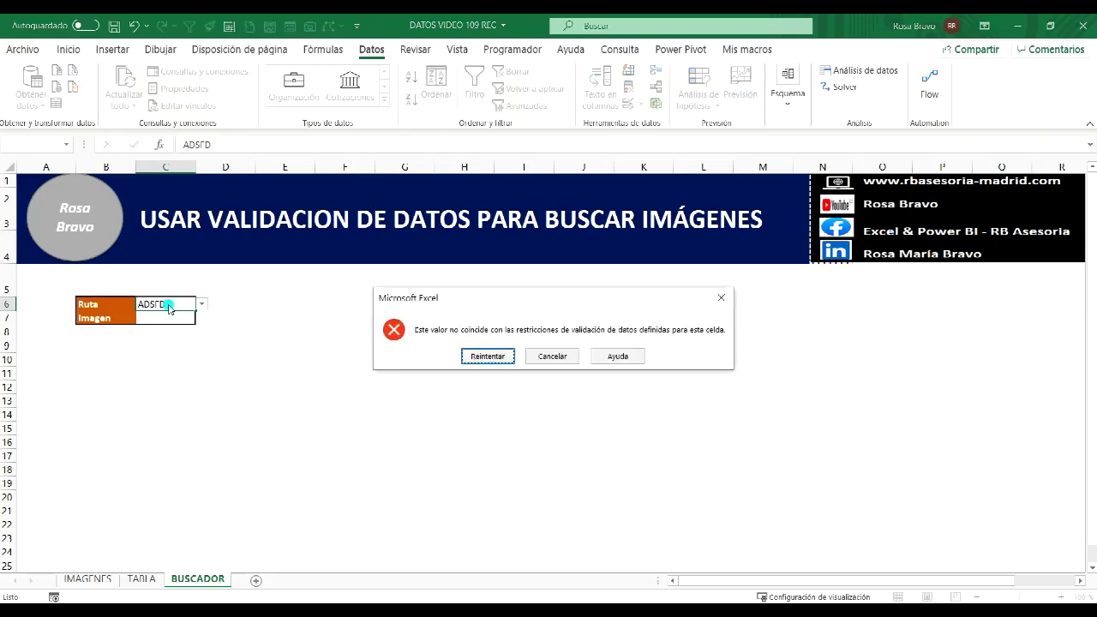
click(552, 355)
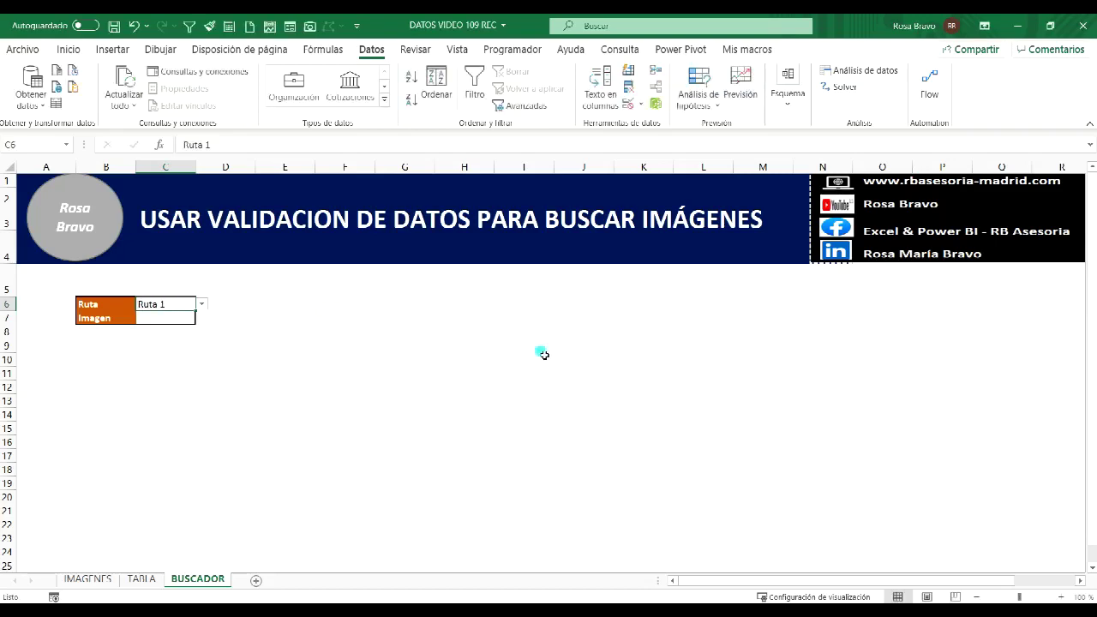
click(166, 320)
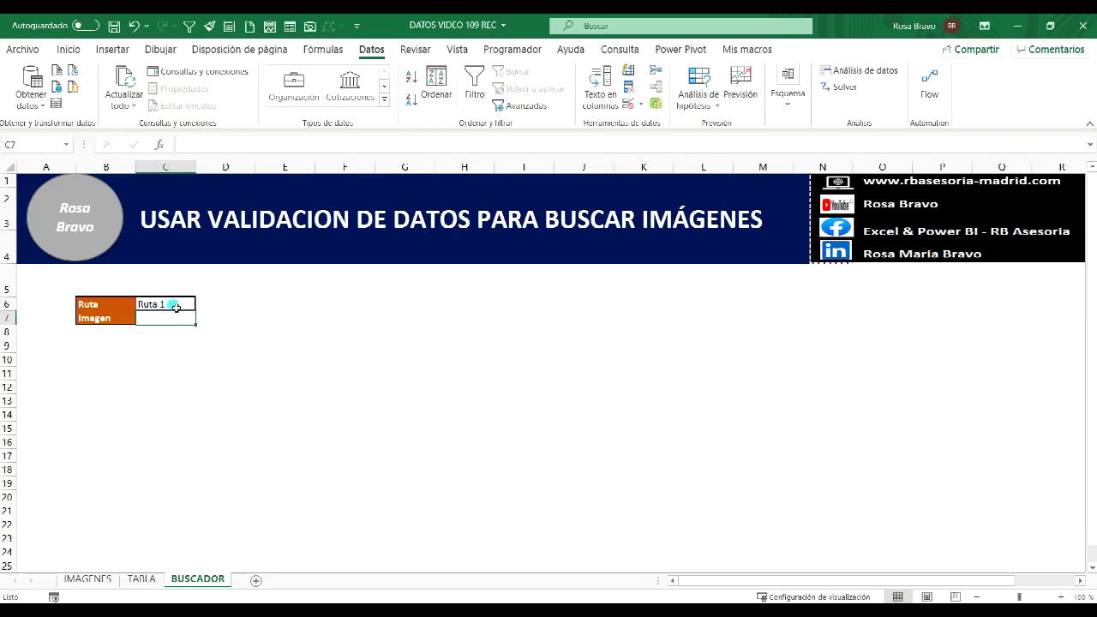
click(161, 305)
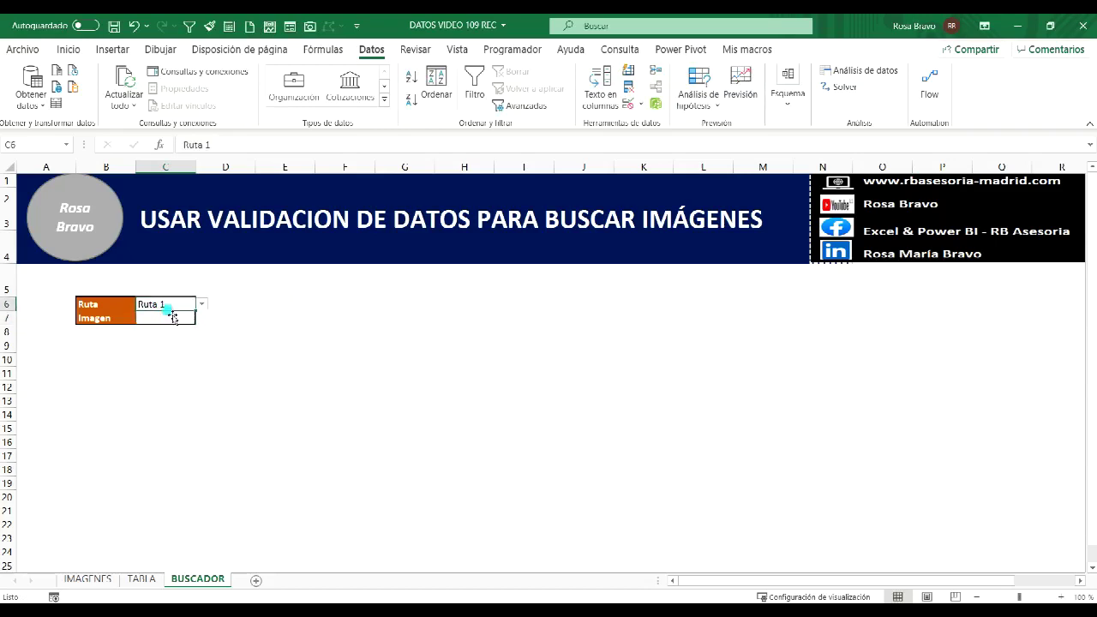
click(165, 319)
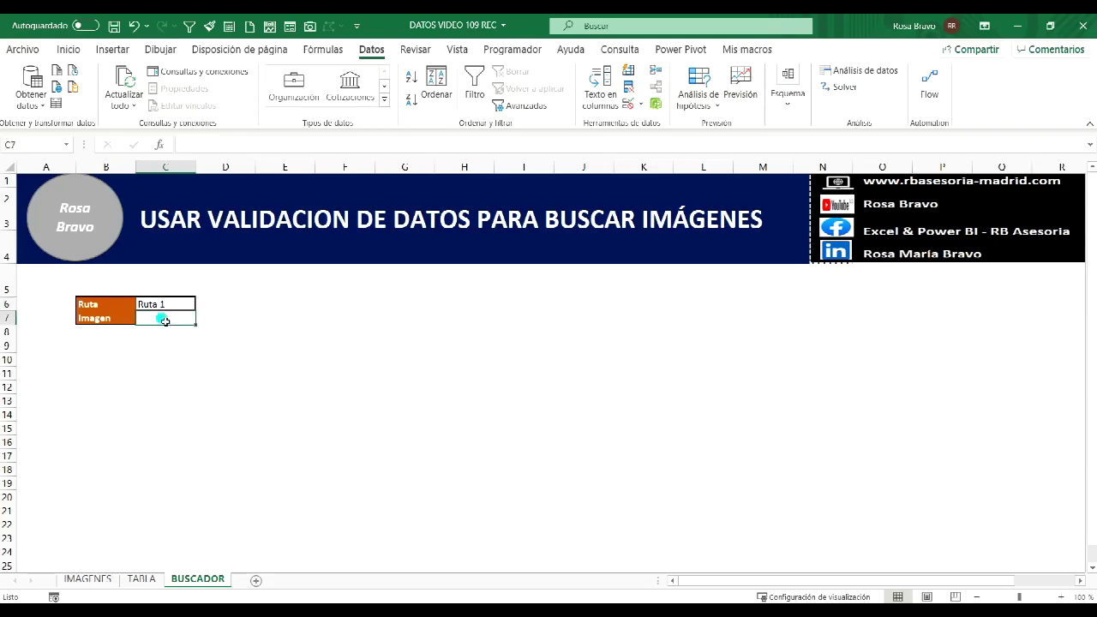
- Start =BUSCARV in C7 with lookup value C6 and table TABLA!A7:B11
text(=BUSC)
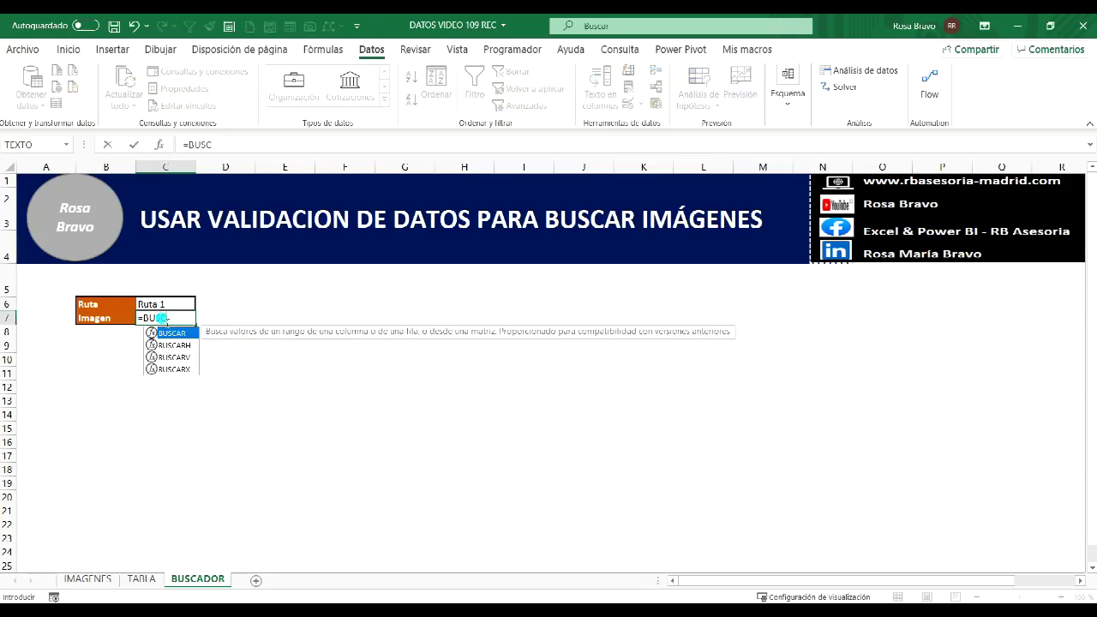
text(ARV()
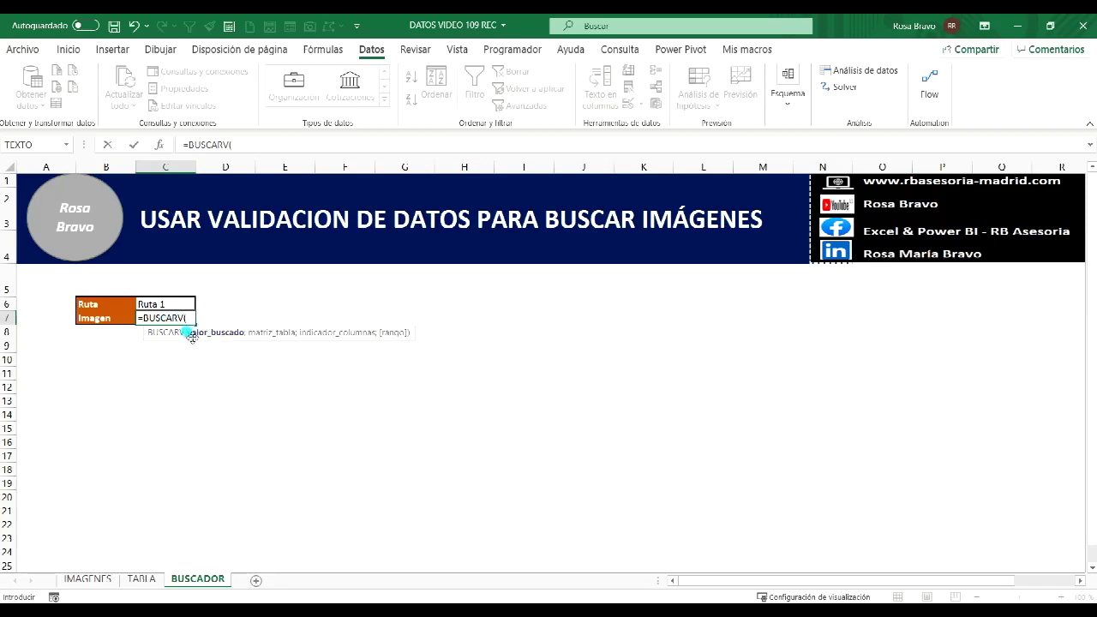
click(170, 307)
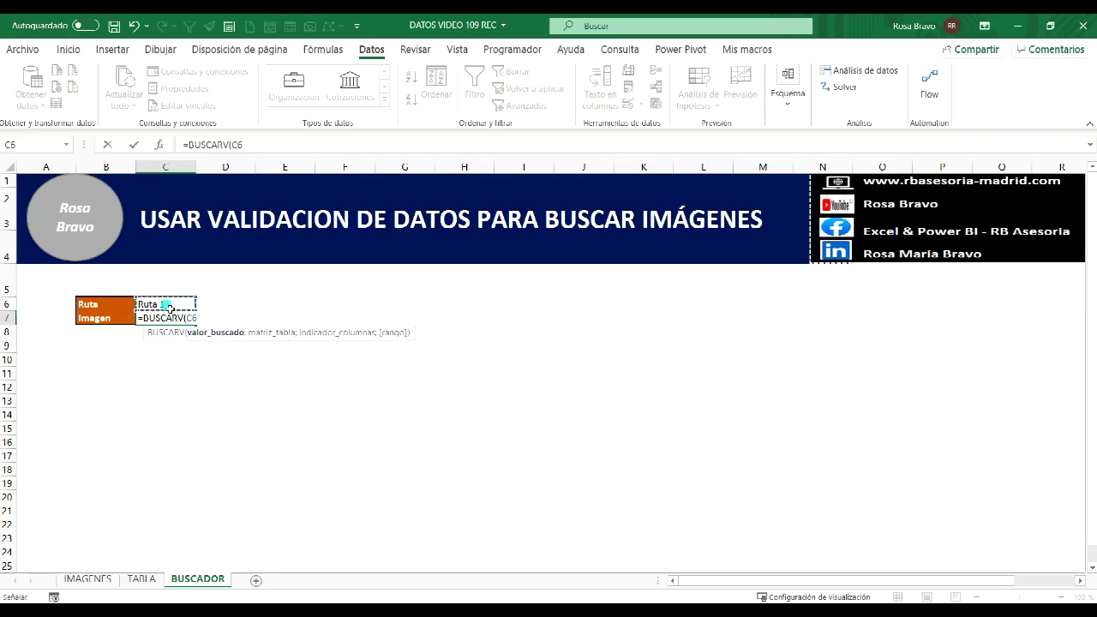
text(;)
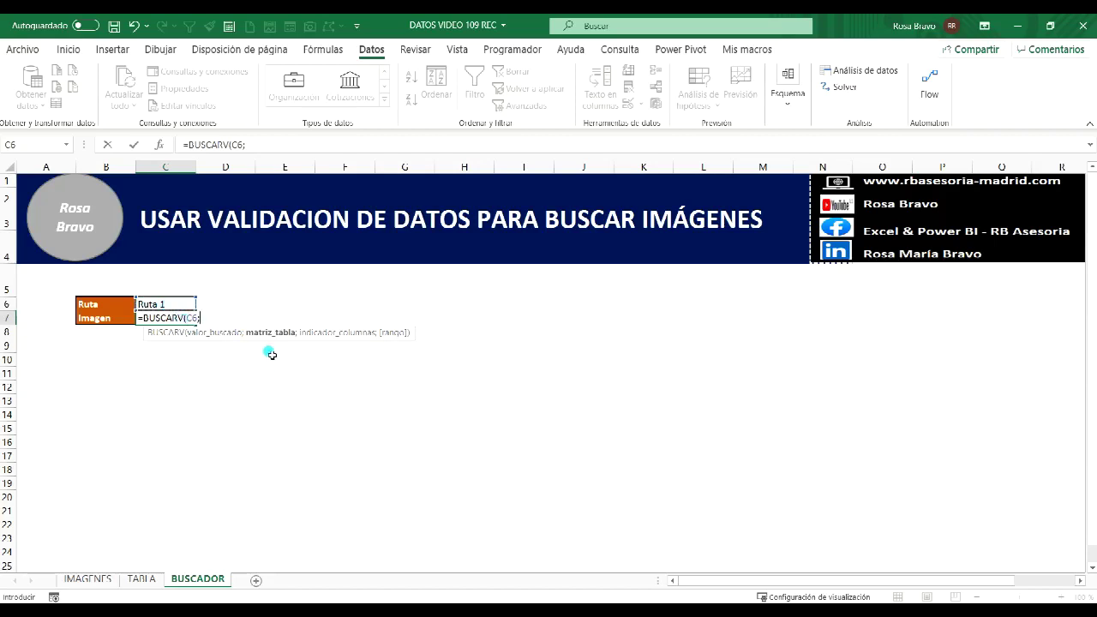
click(142, 578)
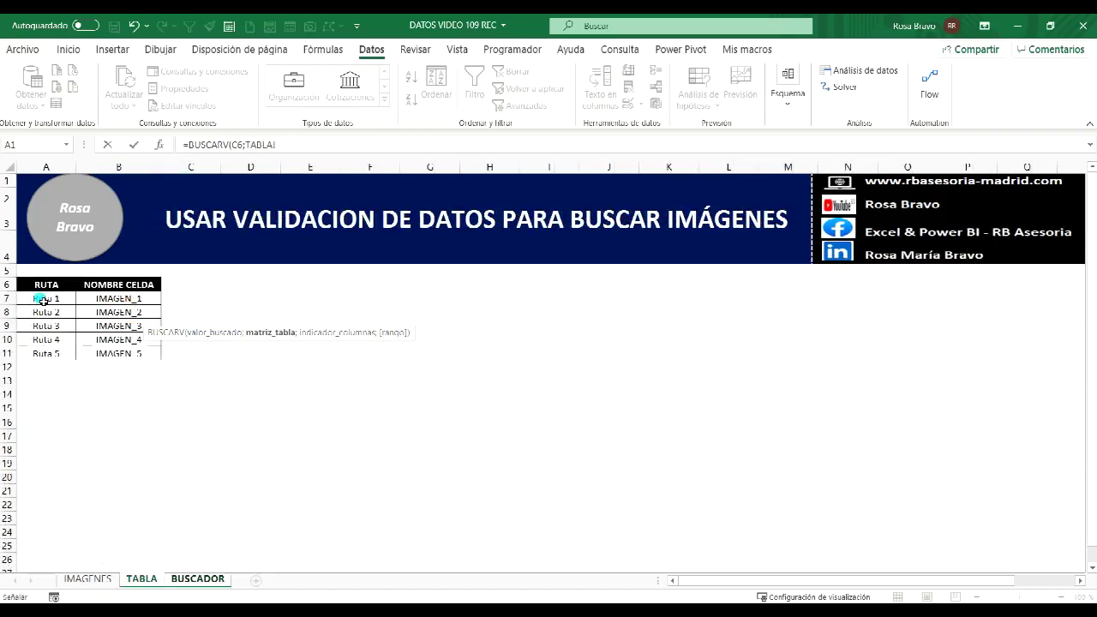
drag(43, 300, 120, 353)
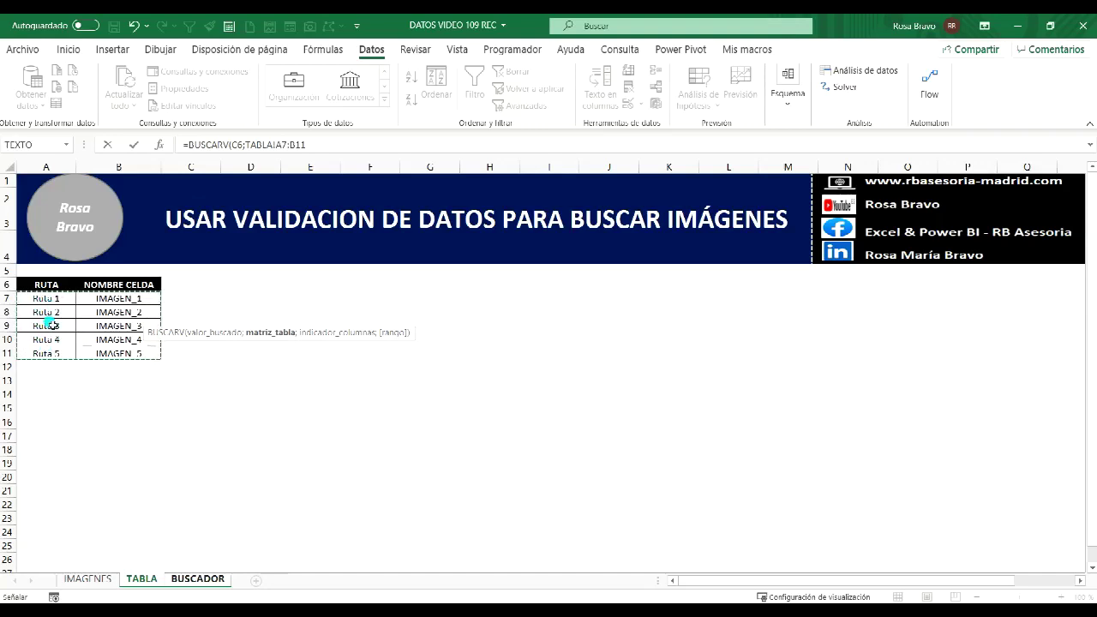
text(;)
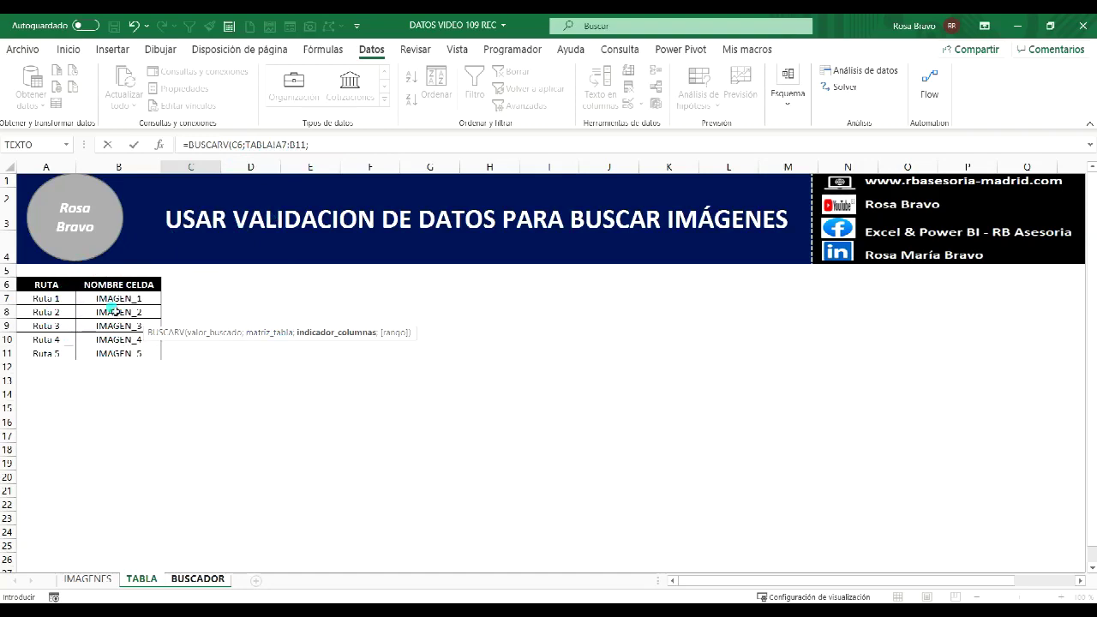
- Add column 2 and FALSO, close the parenthesis and commit the formula
text(2)
text(;)
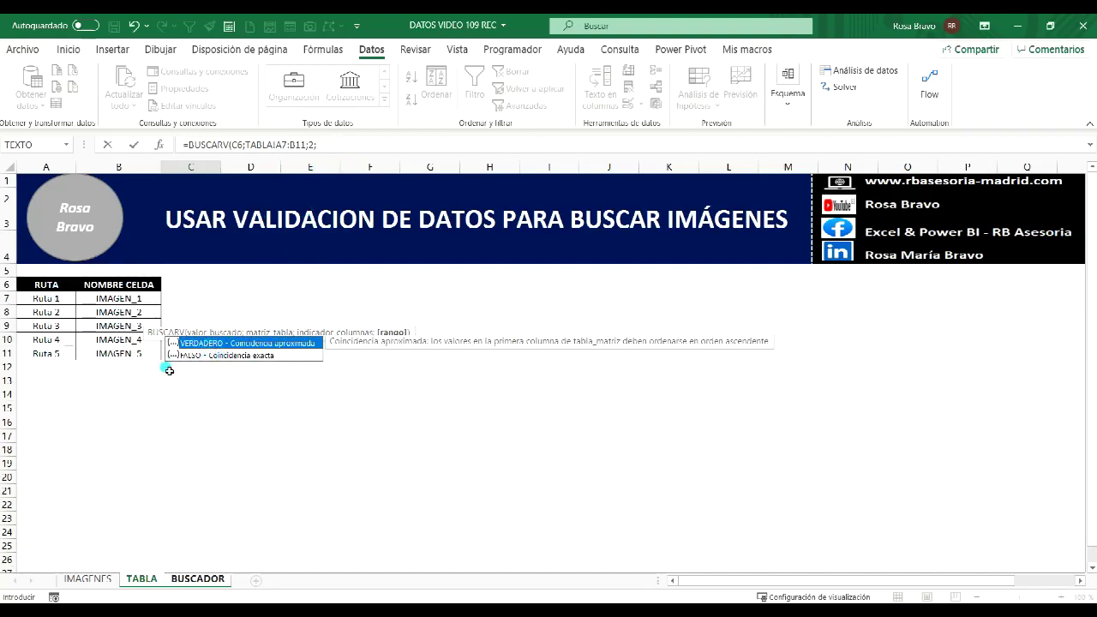
double_click(228, 355)
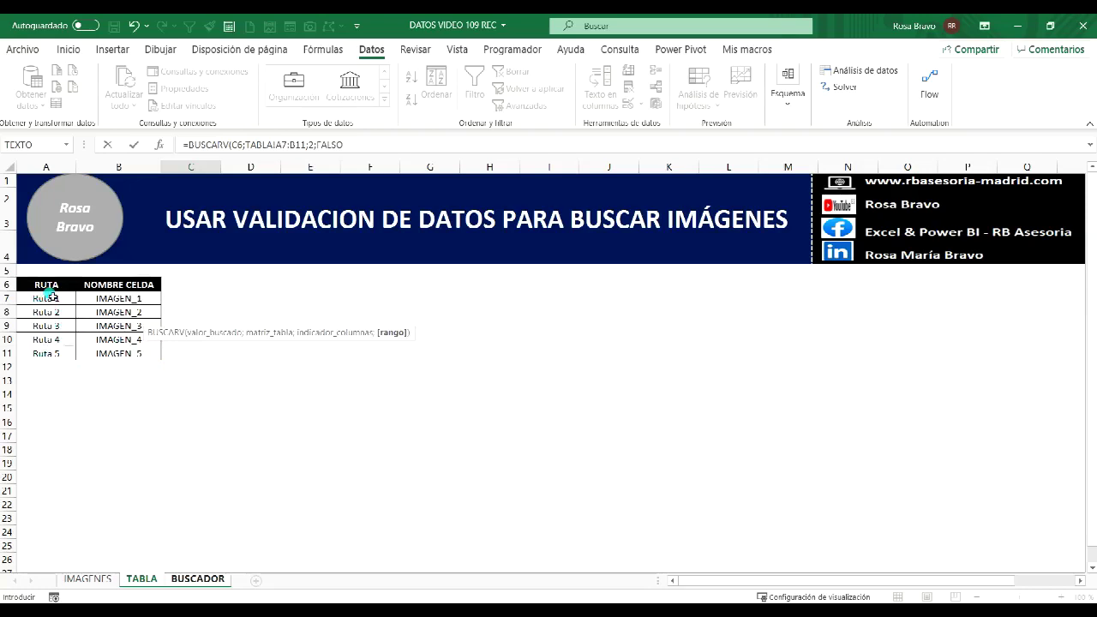
click(355, 146)
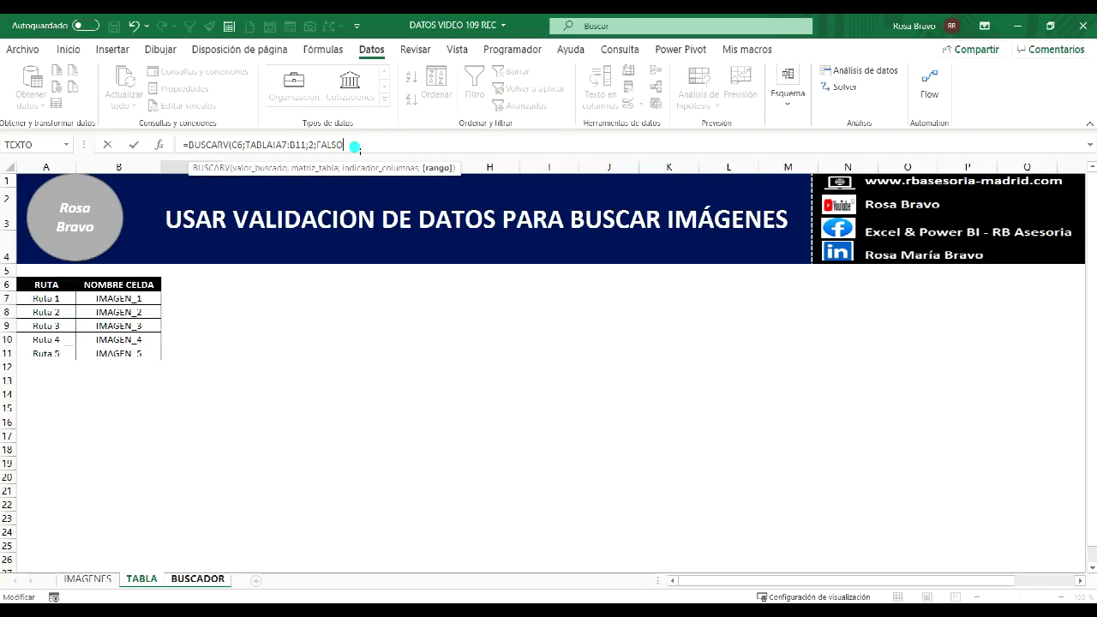
text())
key(Return)
click(188, 307)
- Pick Ruta 3 and then Ruta 5 from the C6 route dropdown
click(203, 307)
click(175, 340)
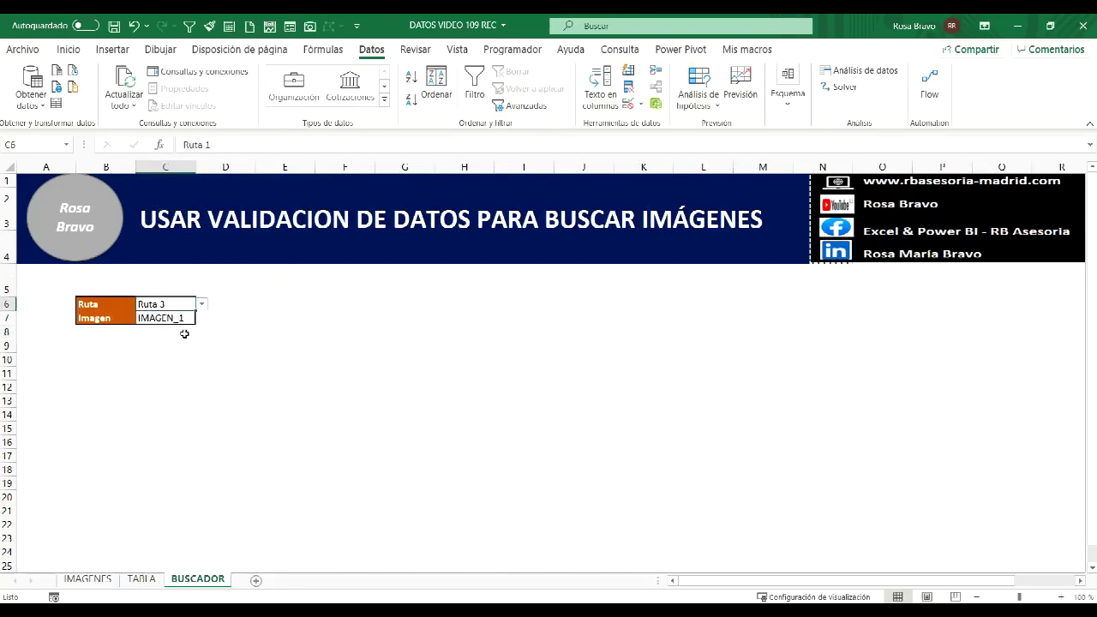
click(202, 304)
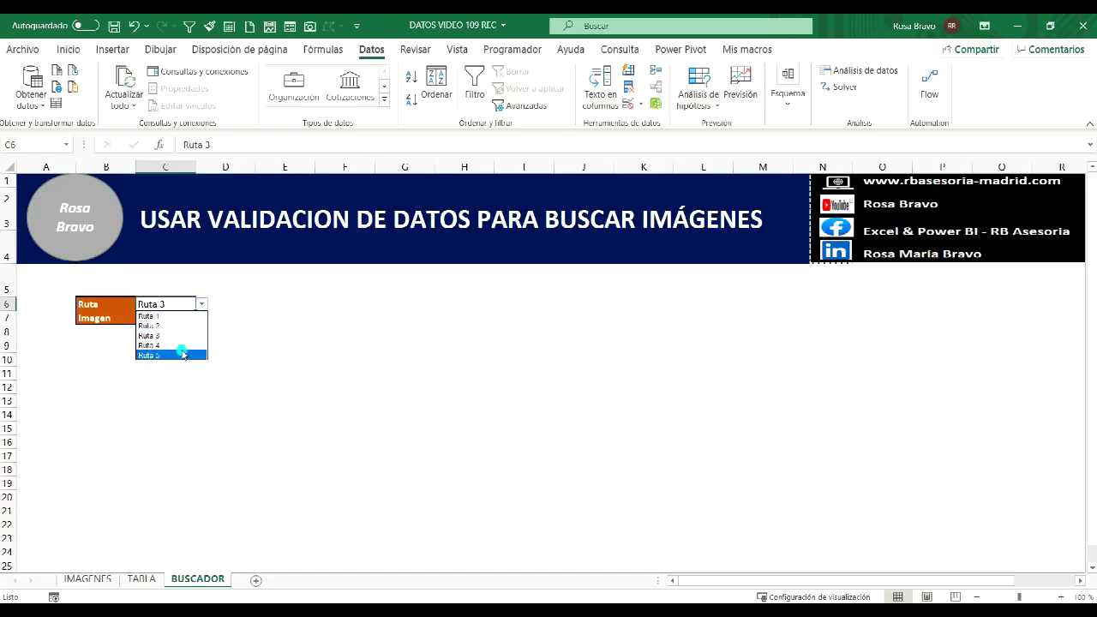
click(180, 353)
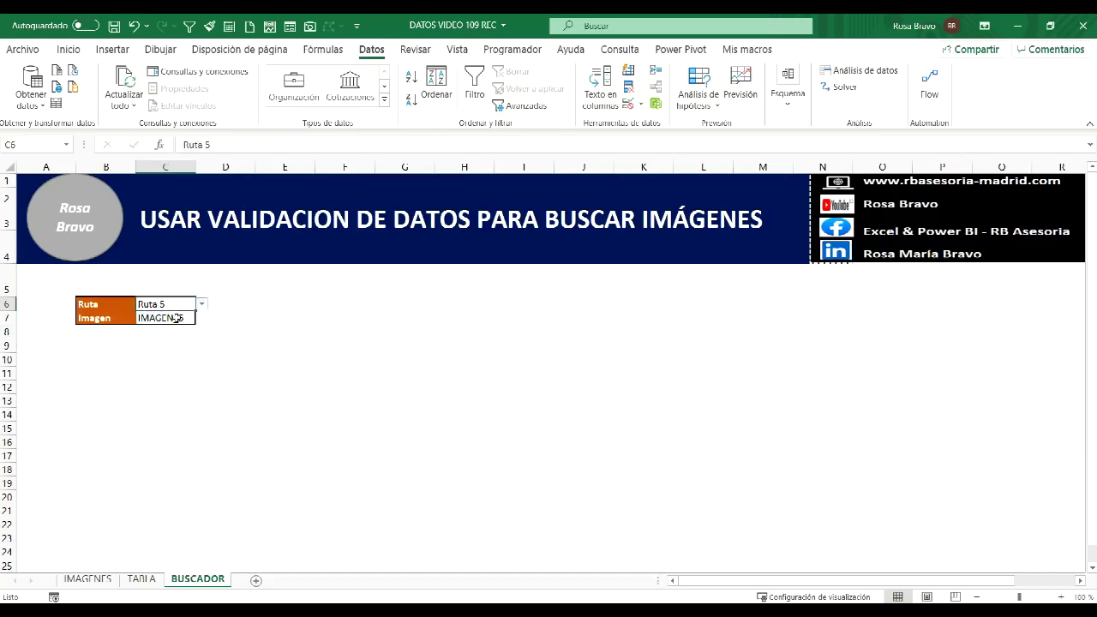
- Compare the result with the IMAGEN names on TABLA, then return to BUSCADOR and select E6
click(141, 579)
click(141, 327)
click(141, 340)
click(140, 352)
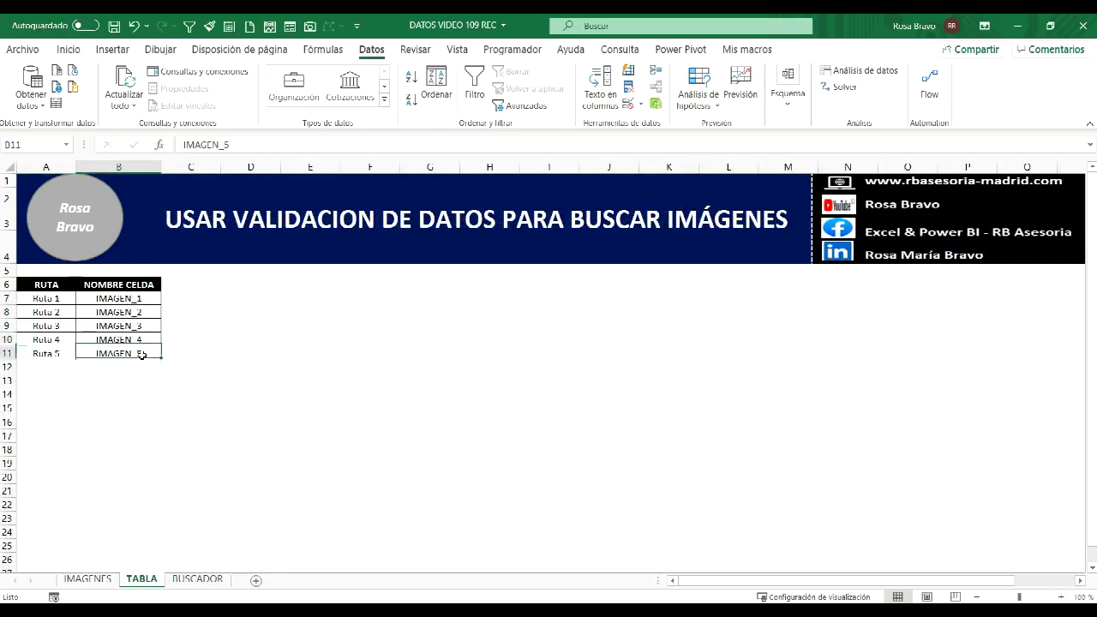
click(137, 312)
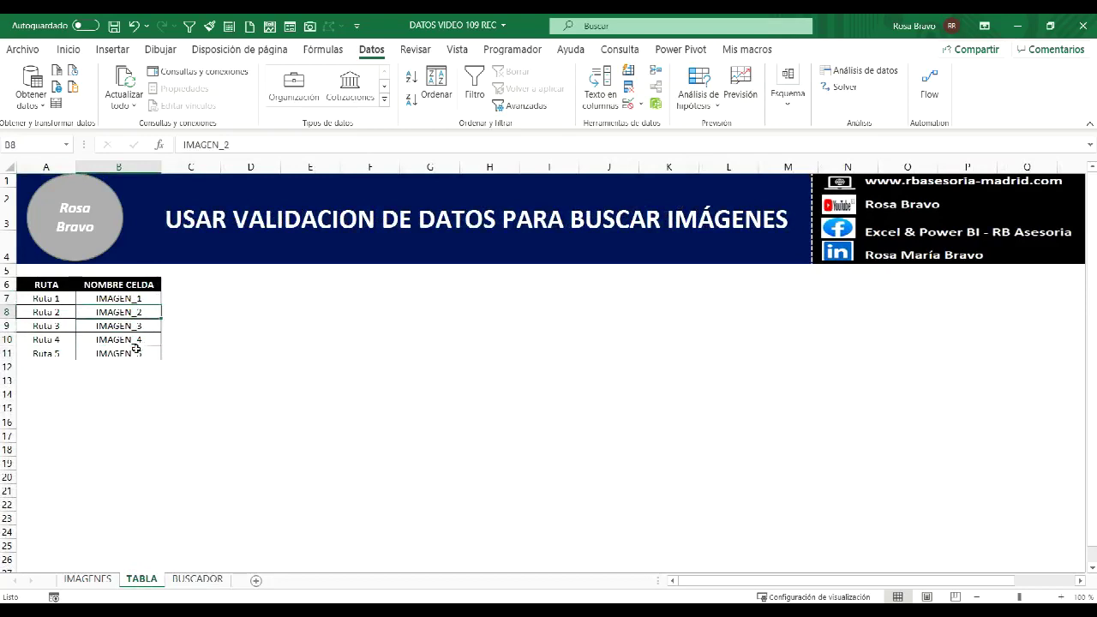
click(197, 579)
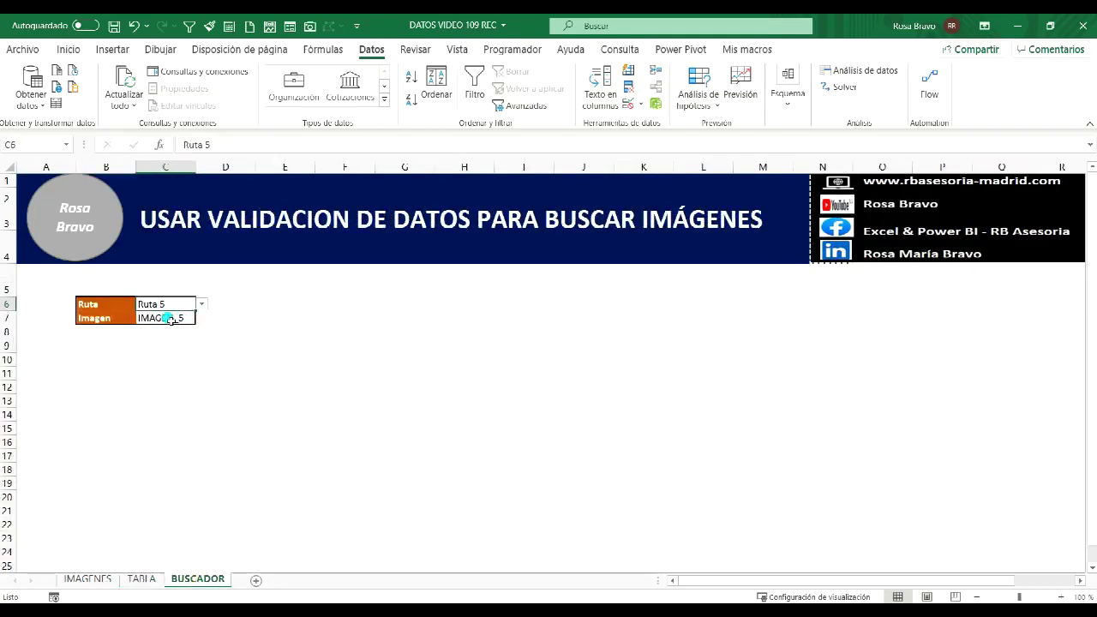
click(261, 308)
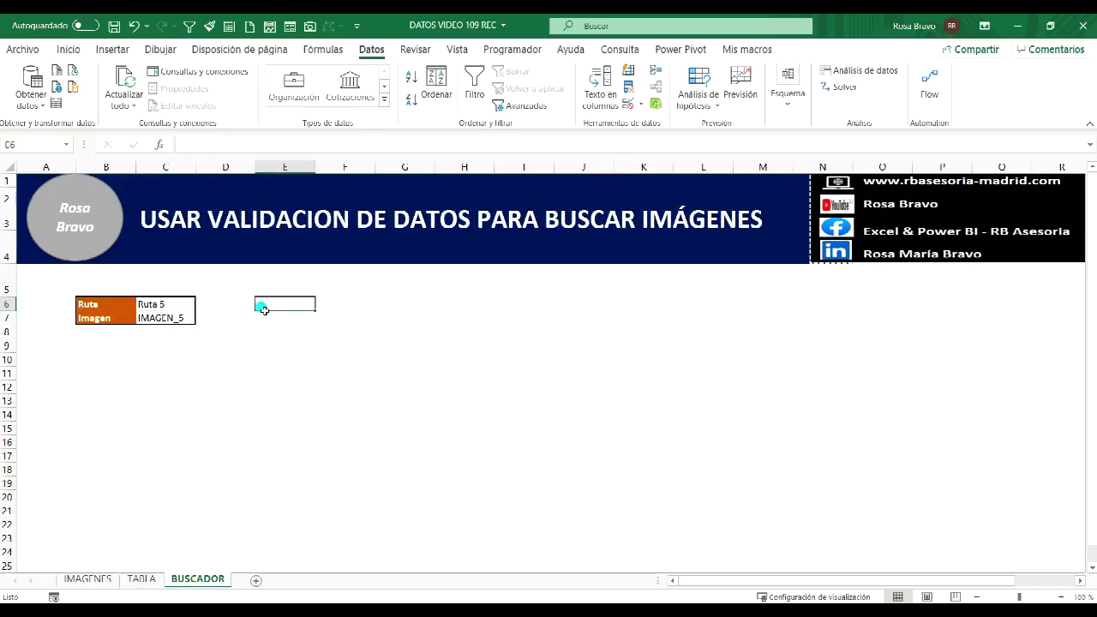
- Define BUSCADOR_LV via Fórmulas > Asignar nombre, referring to =INDIRECTO(BUSCADOR!$C$7)
click(322, 50)
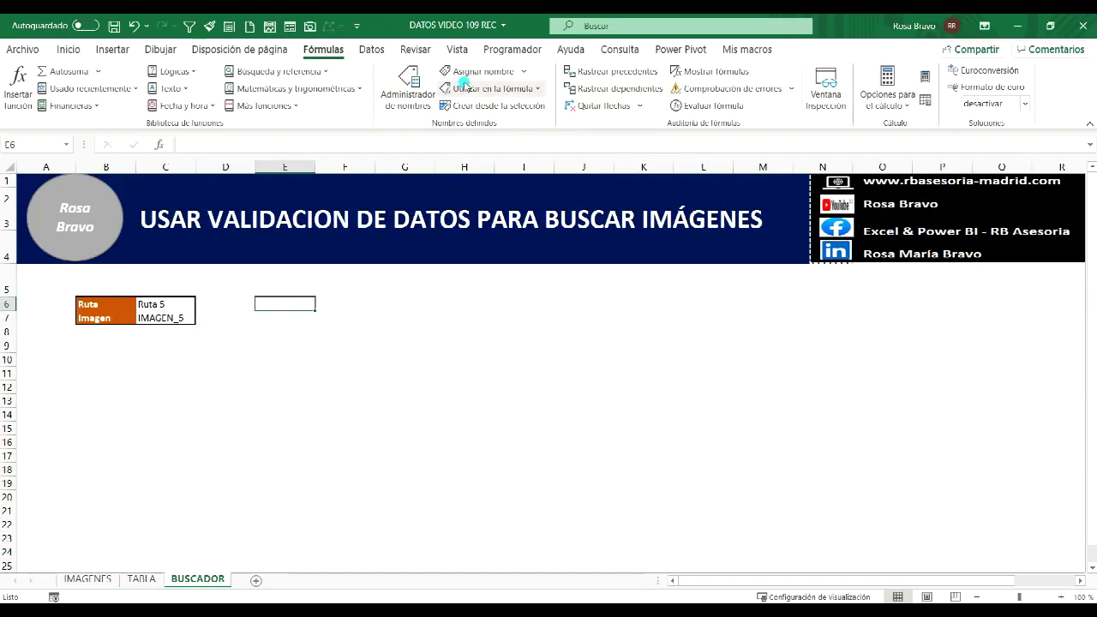
click(471, 71)
text(BUSCADOR_LV)
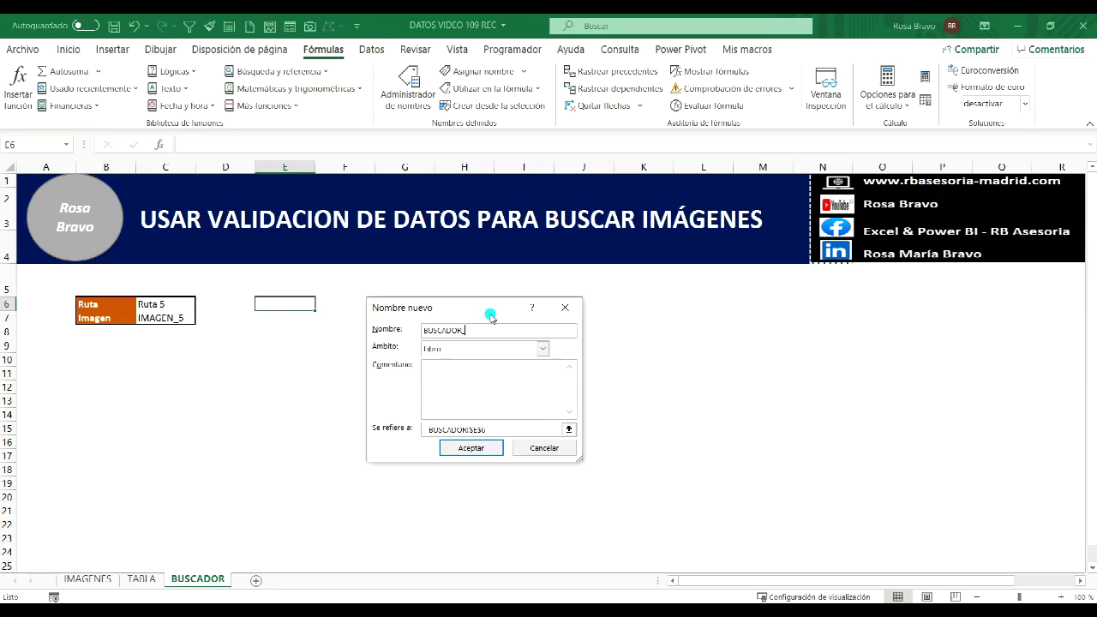
click(446, 329)
click(504, 431)
click(501, 429)
key(BackSpace)
text(indirecto()
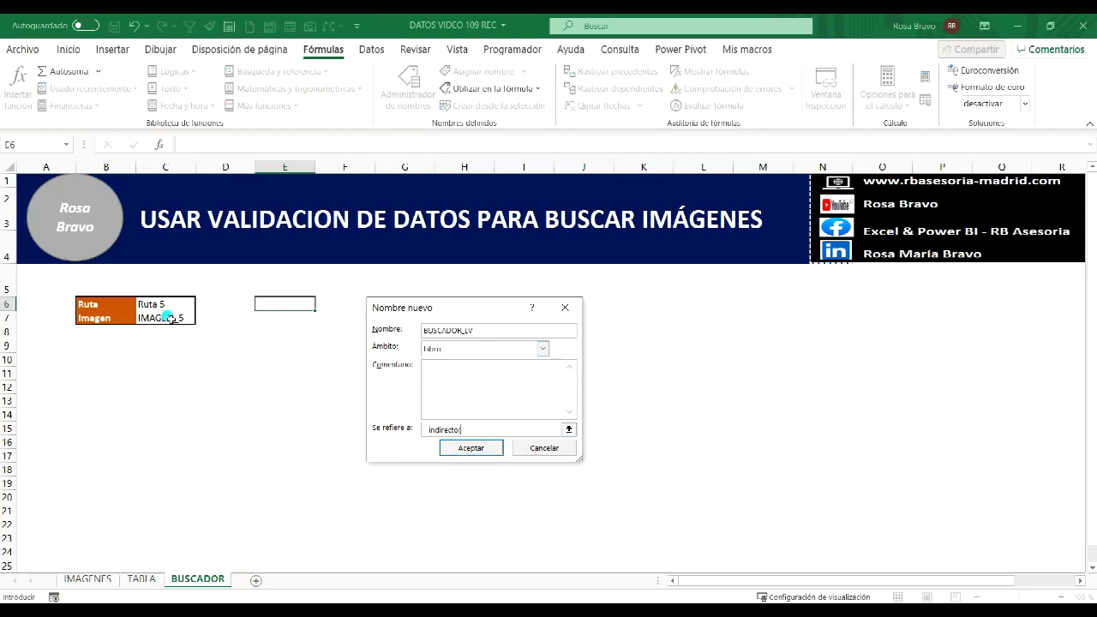
click(171, 318)
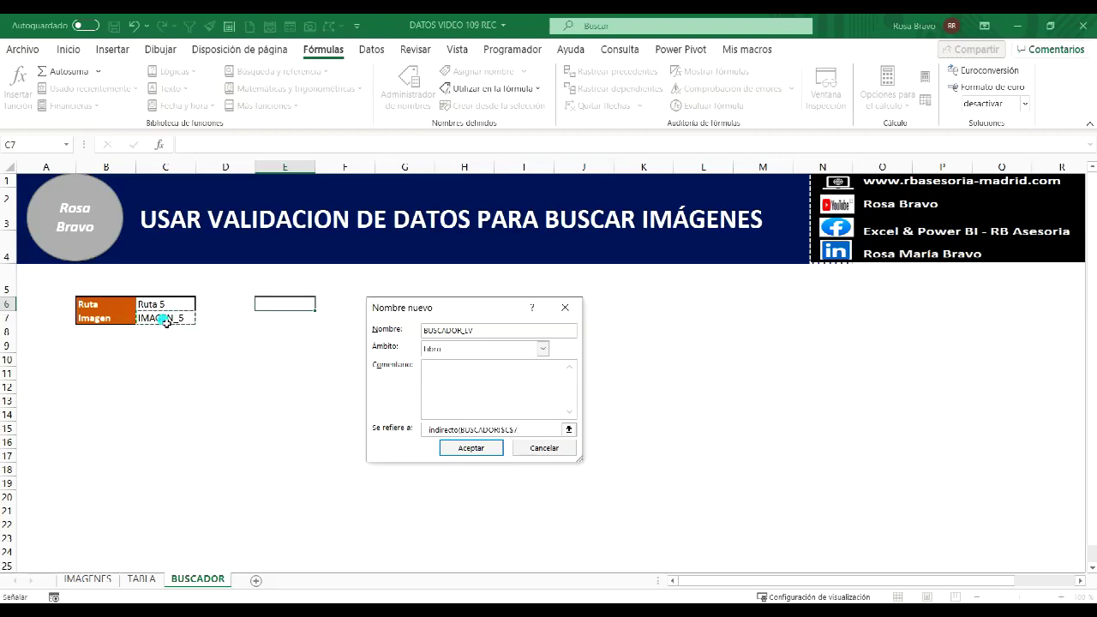
text())
click(461, 449)
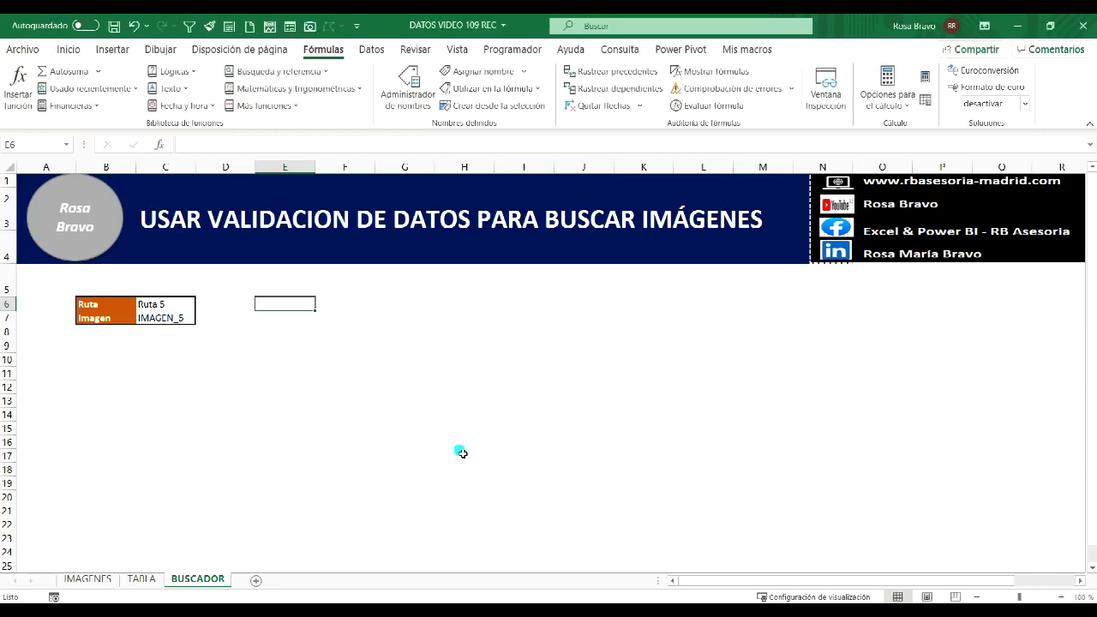
- Check BUSCADOR_LV in the Name Manager, then switch to the IMAGENES sheet
click(417, 106)
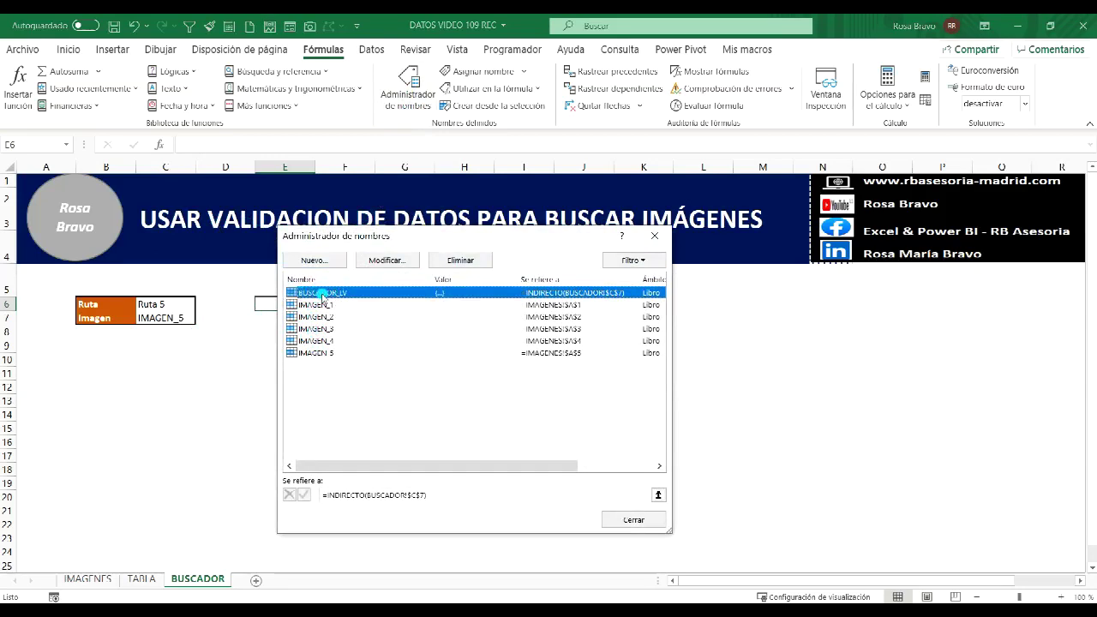
click(632, 518)
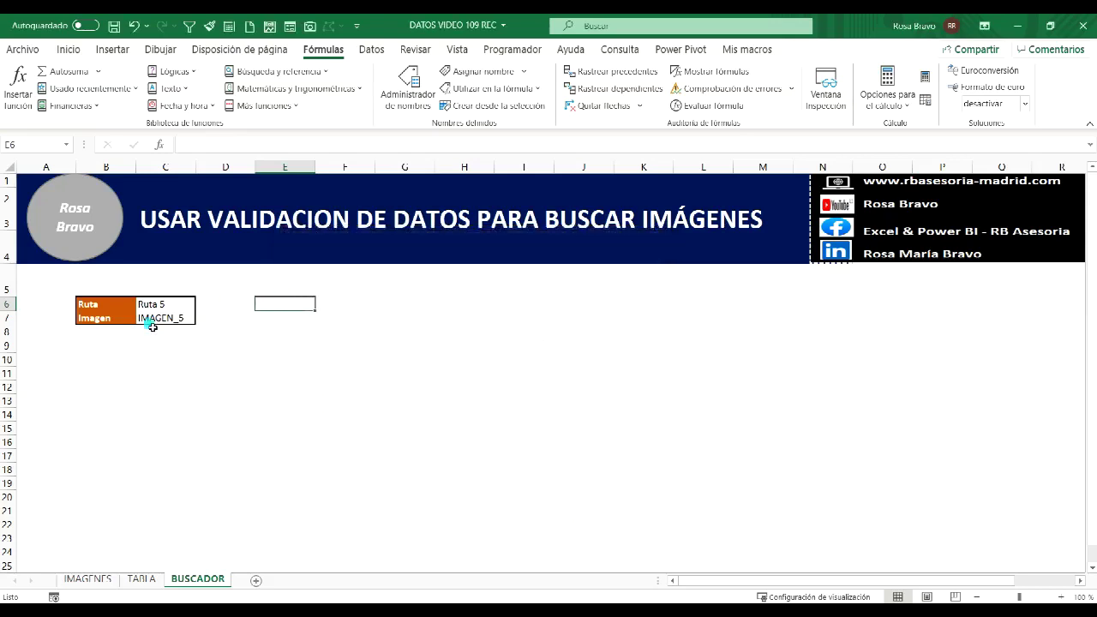
click(86, 580)
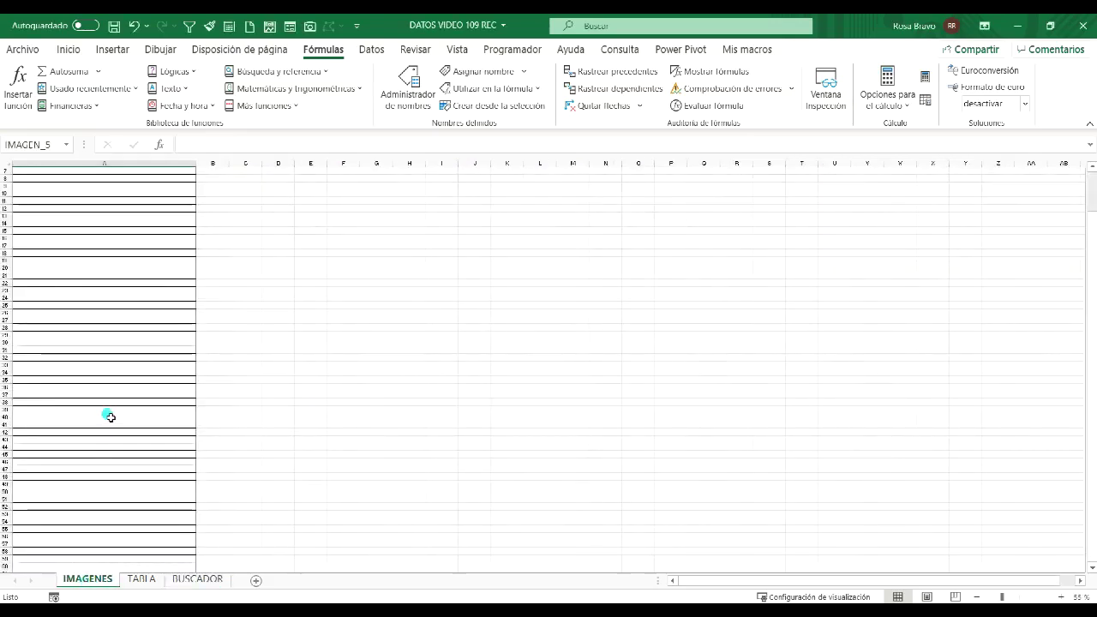
- Copy the first route image from IMAGENES and paste it beside the BUSCADOR table
click(145, 207)
click(144, 204)
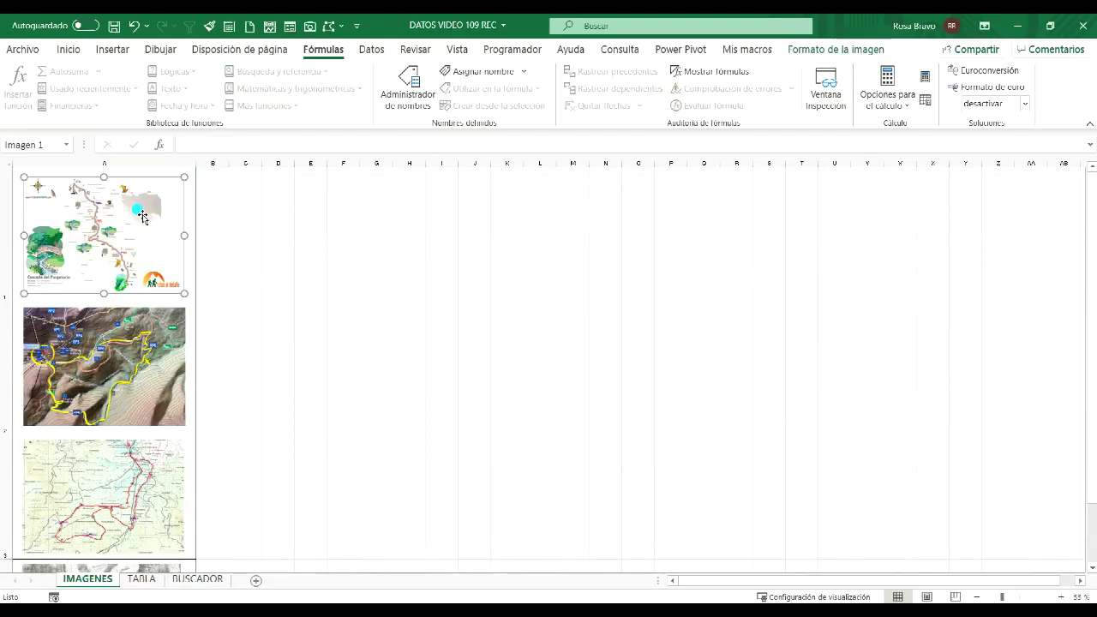
click(192, 196)
click(161, 217)
click(197, 578)
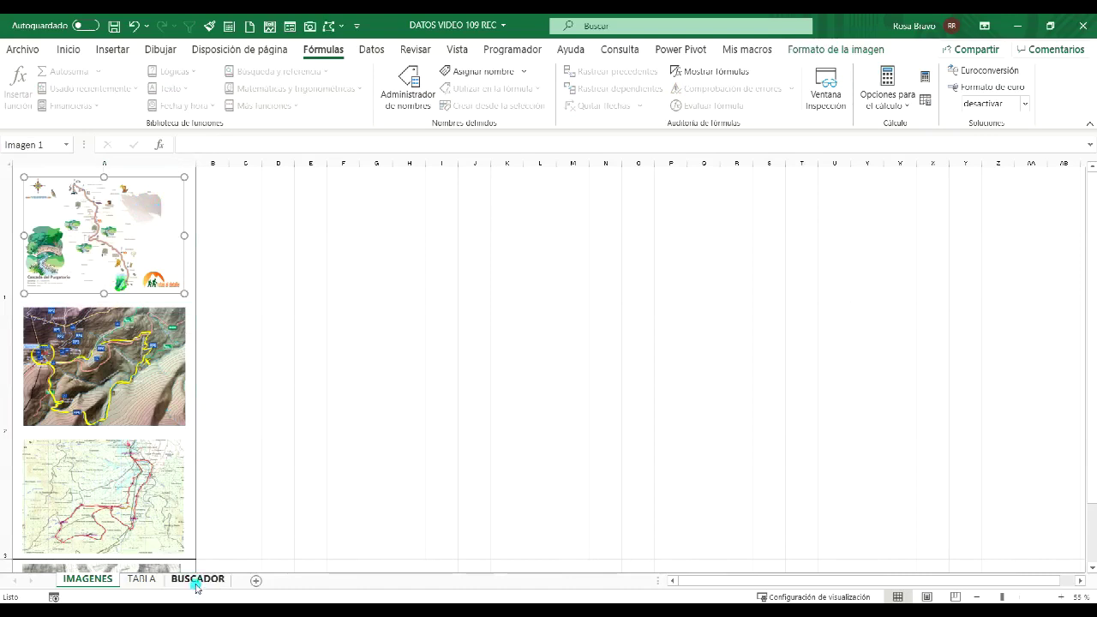
key(ctrl+v)
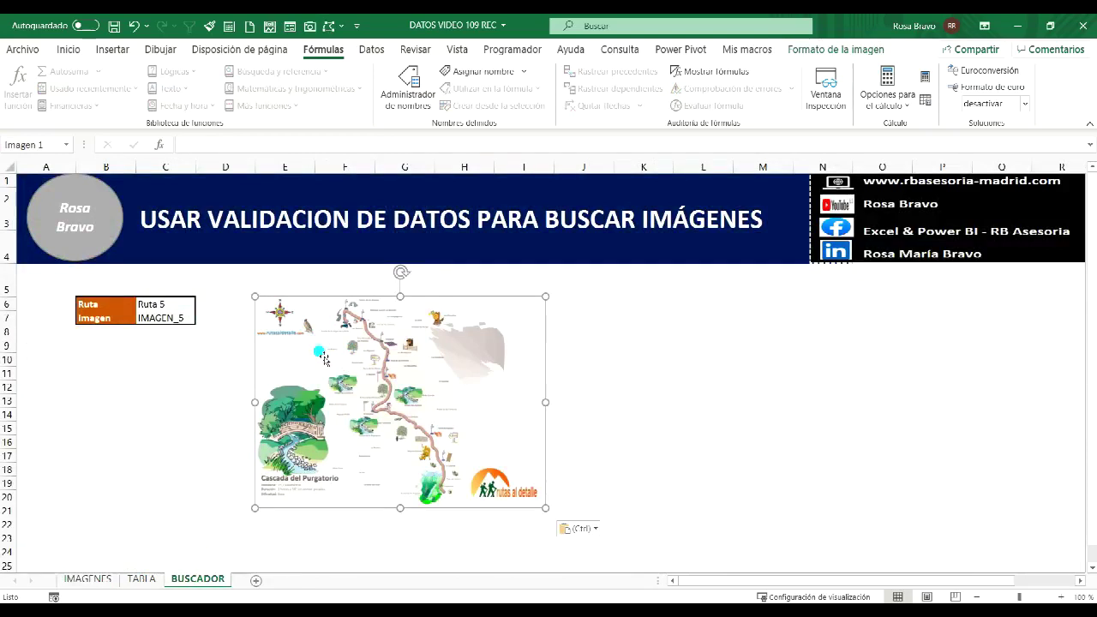
- Set the pasted picture's formula to =BUSCADOR_LV so it shows the Ruta 5 map
click(197, 149)
click(196, 151)
text(=)
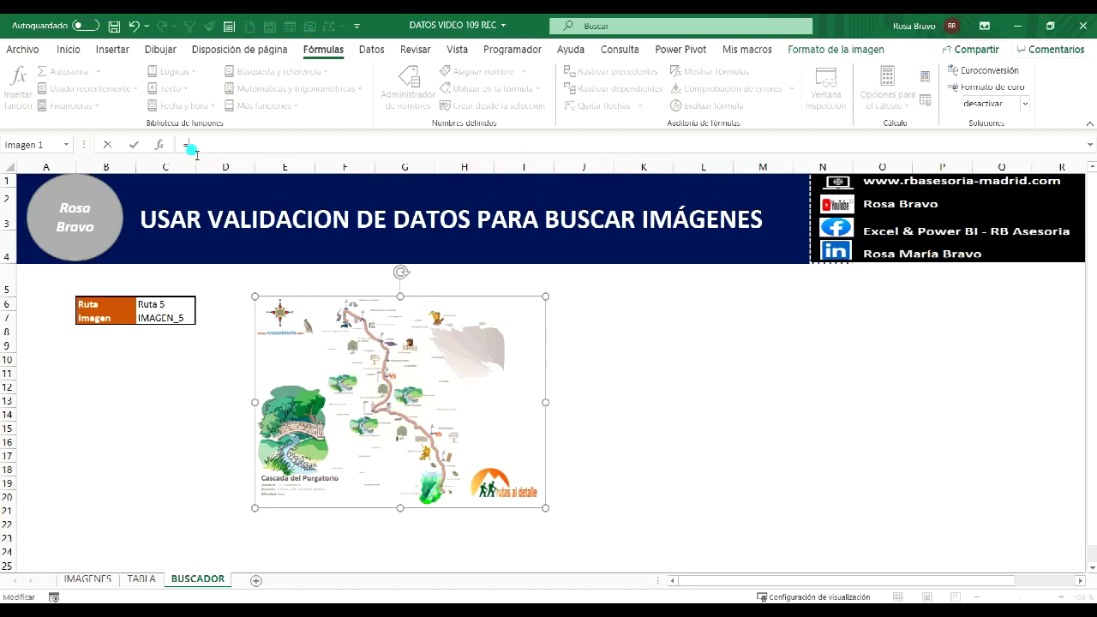
text(bu)
double_click(225, 168)
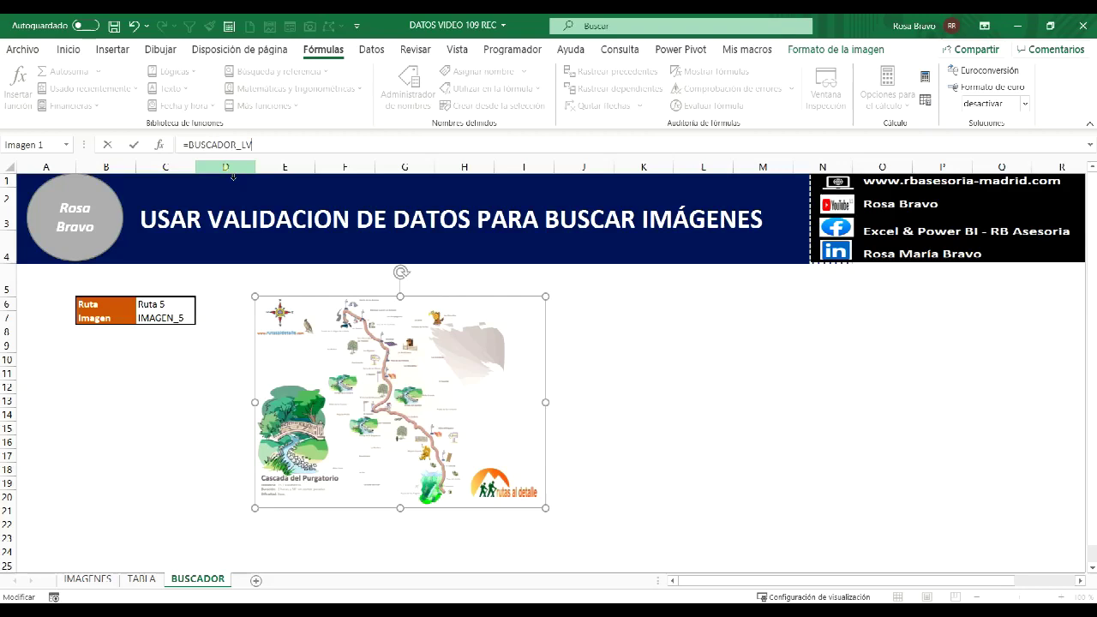
key(Return)
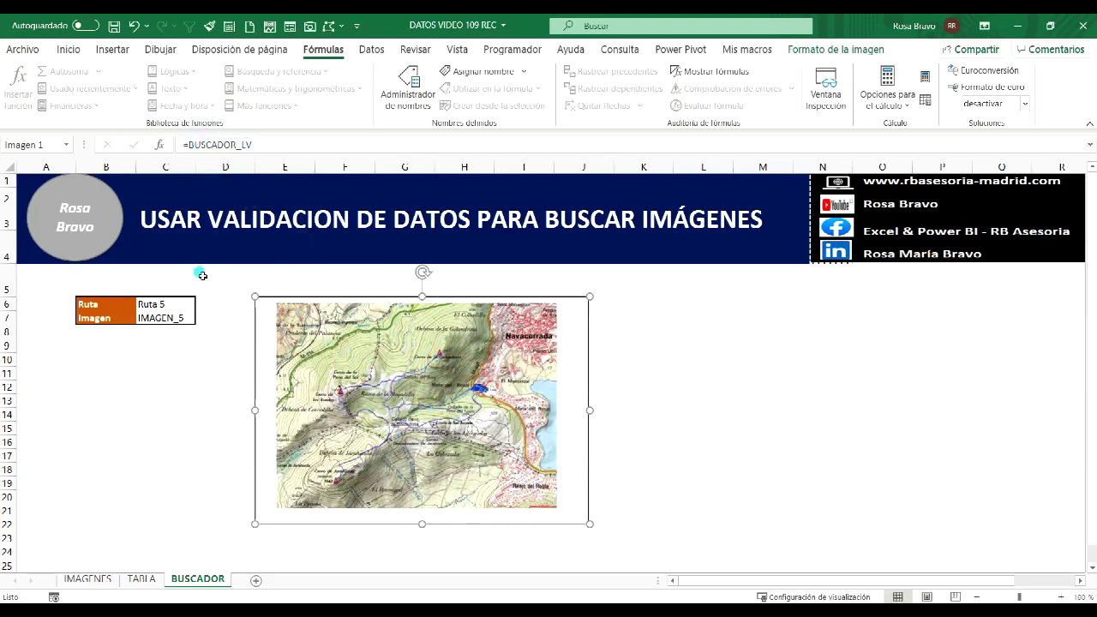
click(190, 305)
click(201, 304)
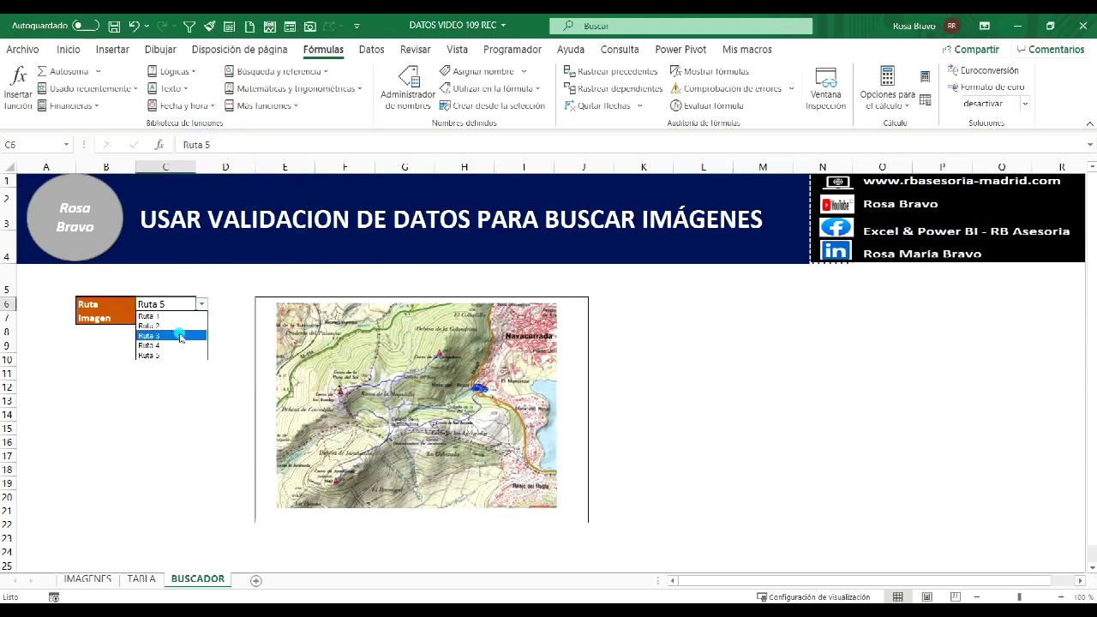
click(180, 336)
click(200, 305)
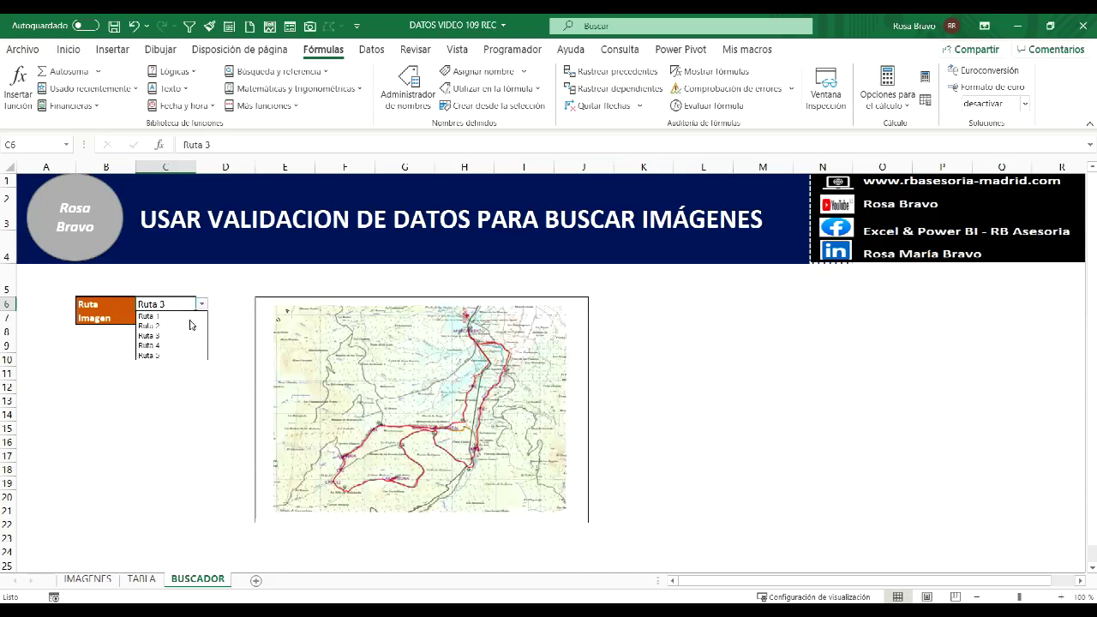
click(180, 348)
click(201, 305)
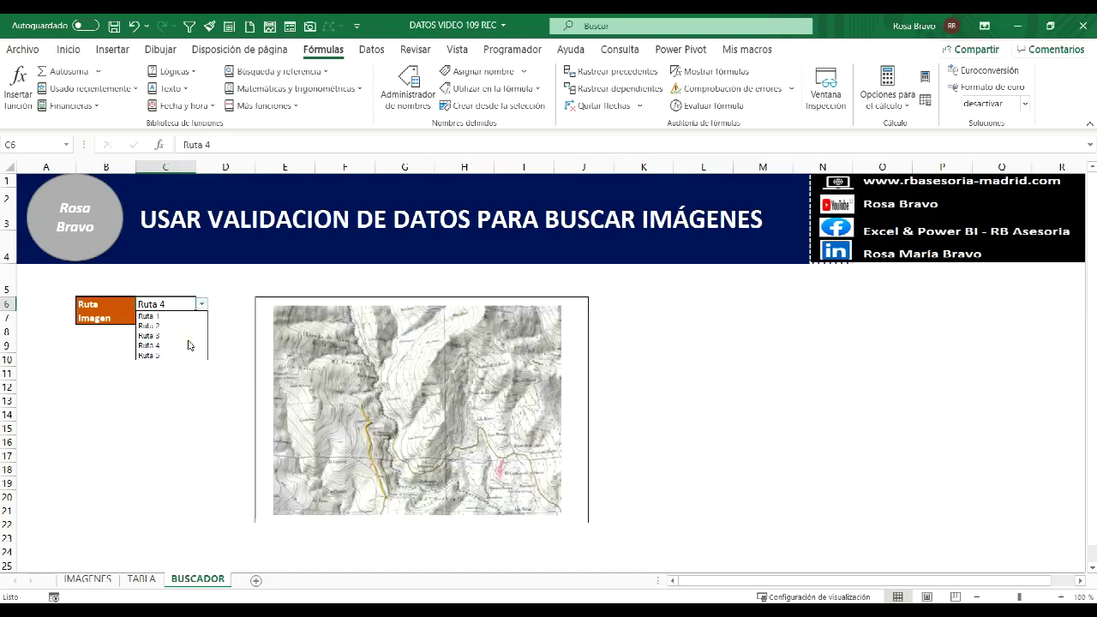
click(180, 360)
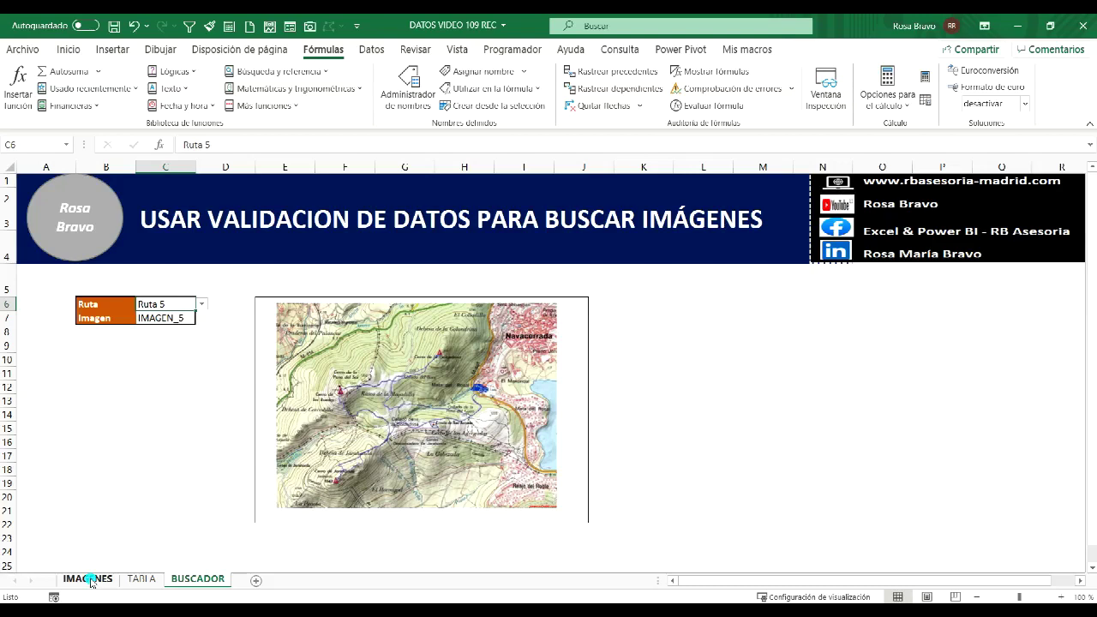
click(90, 579)
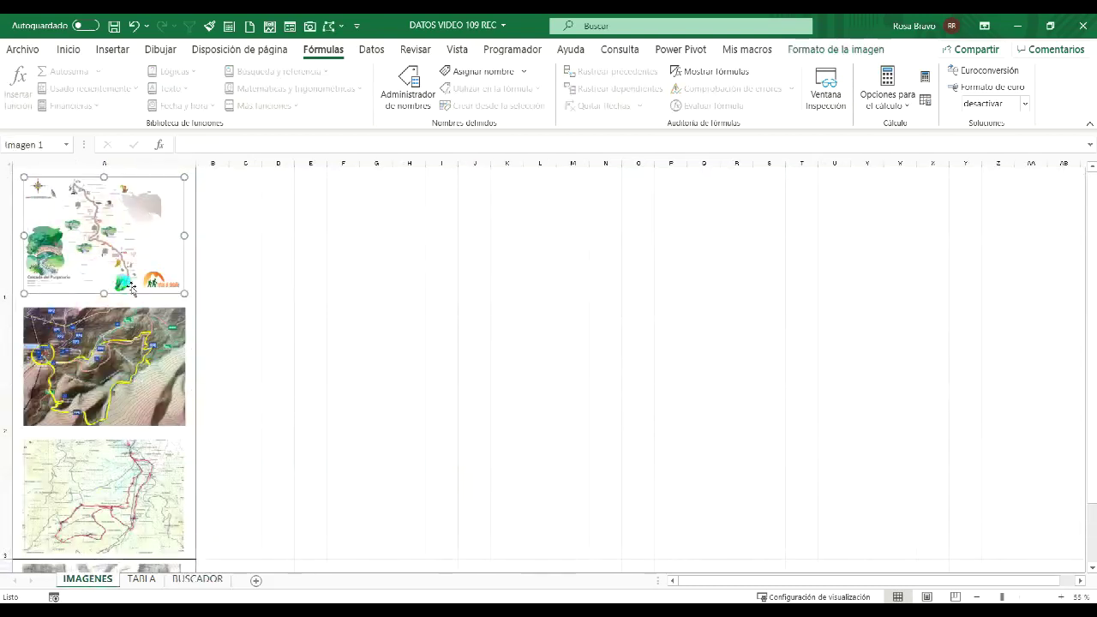
scroll(127, 360, down, 1)
scroll(120, 433, up, 1)
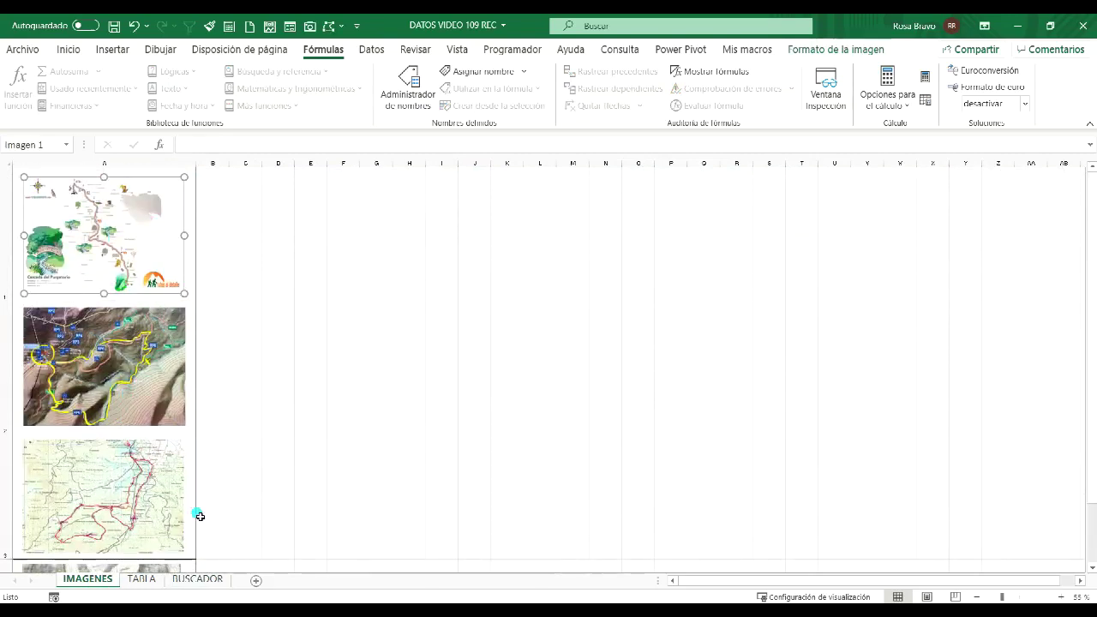
click(205, 581)
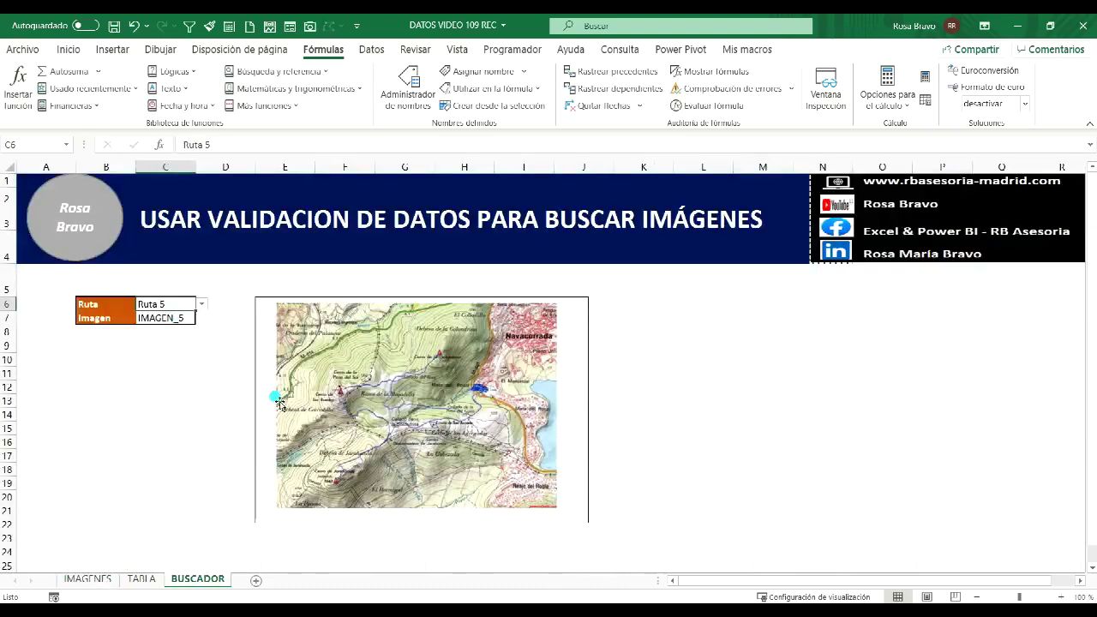